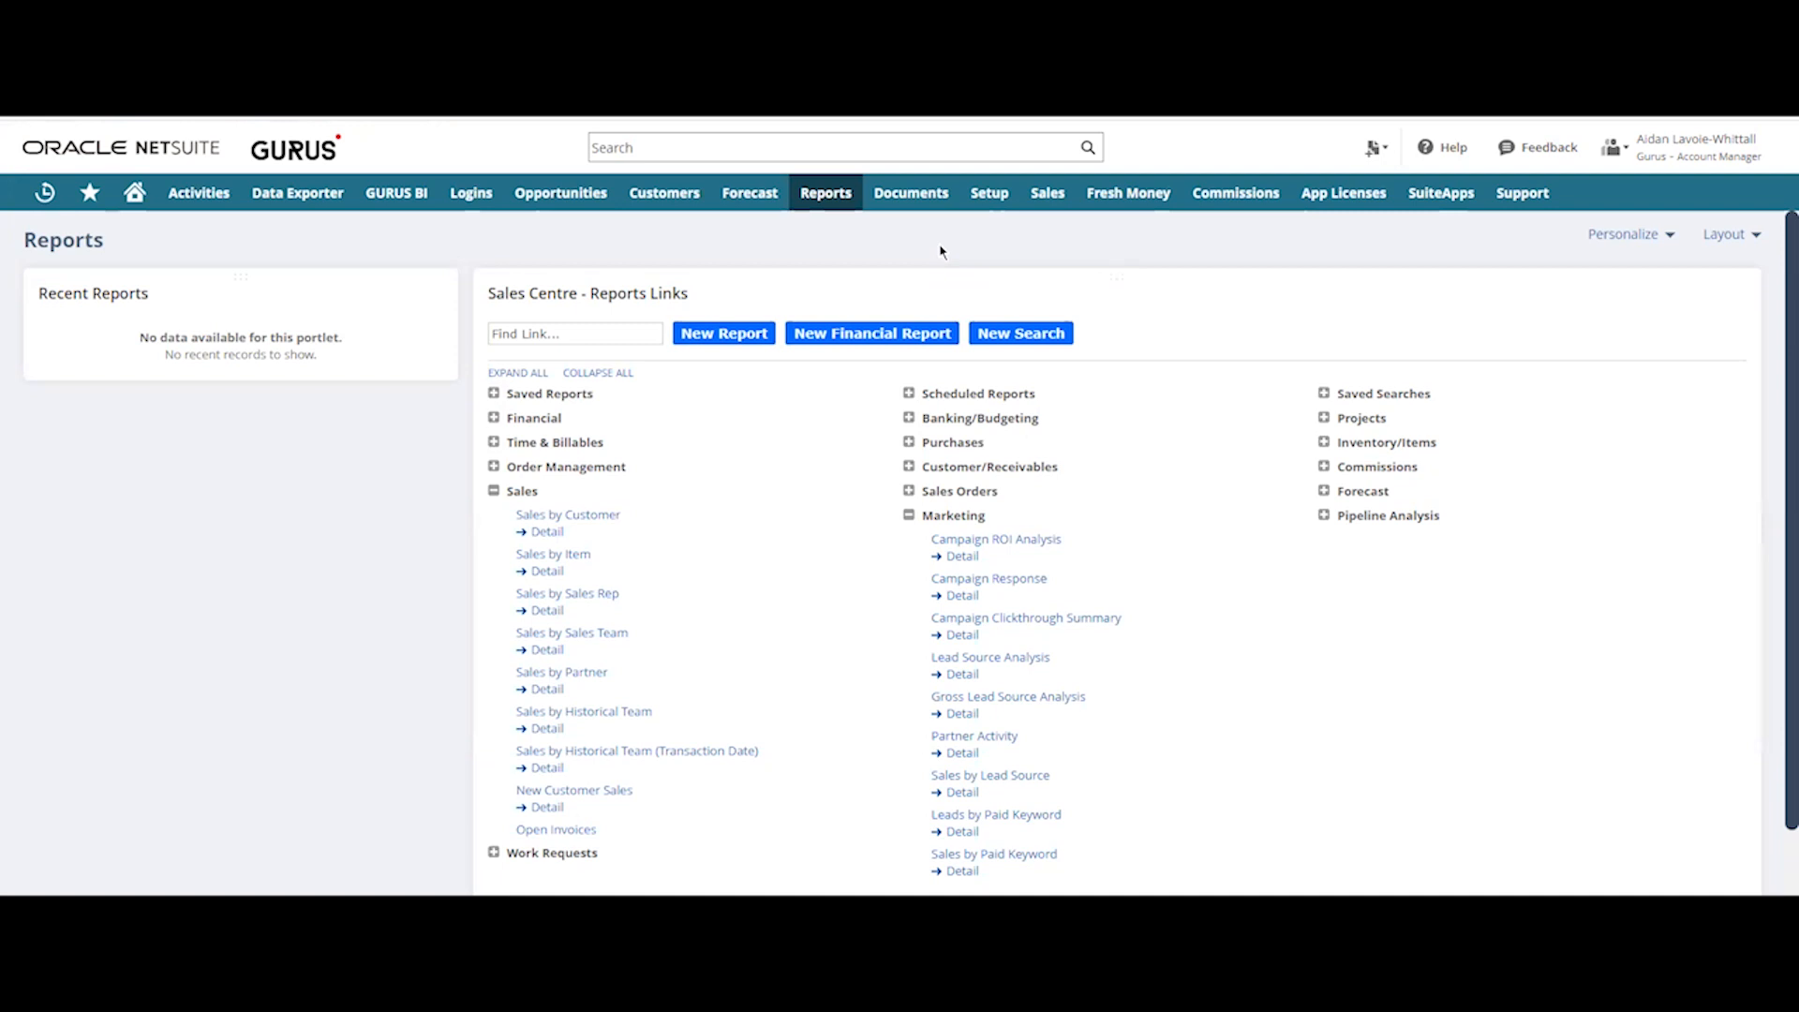
- Open the list of all saved searches
mouse_move(843, 194)
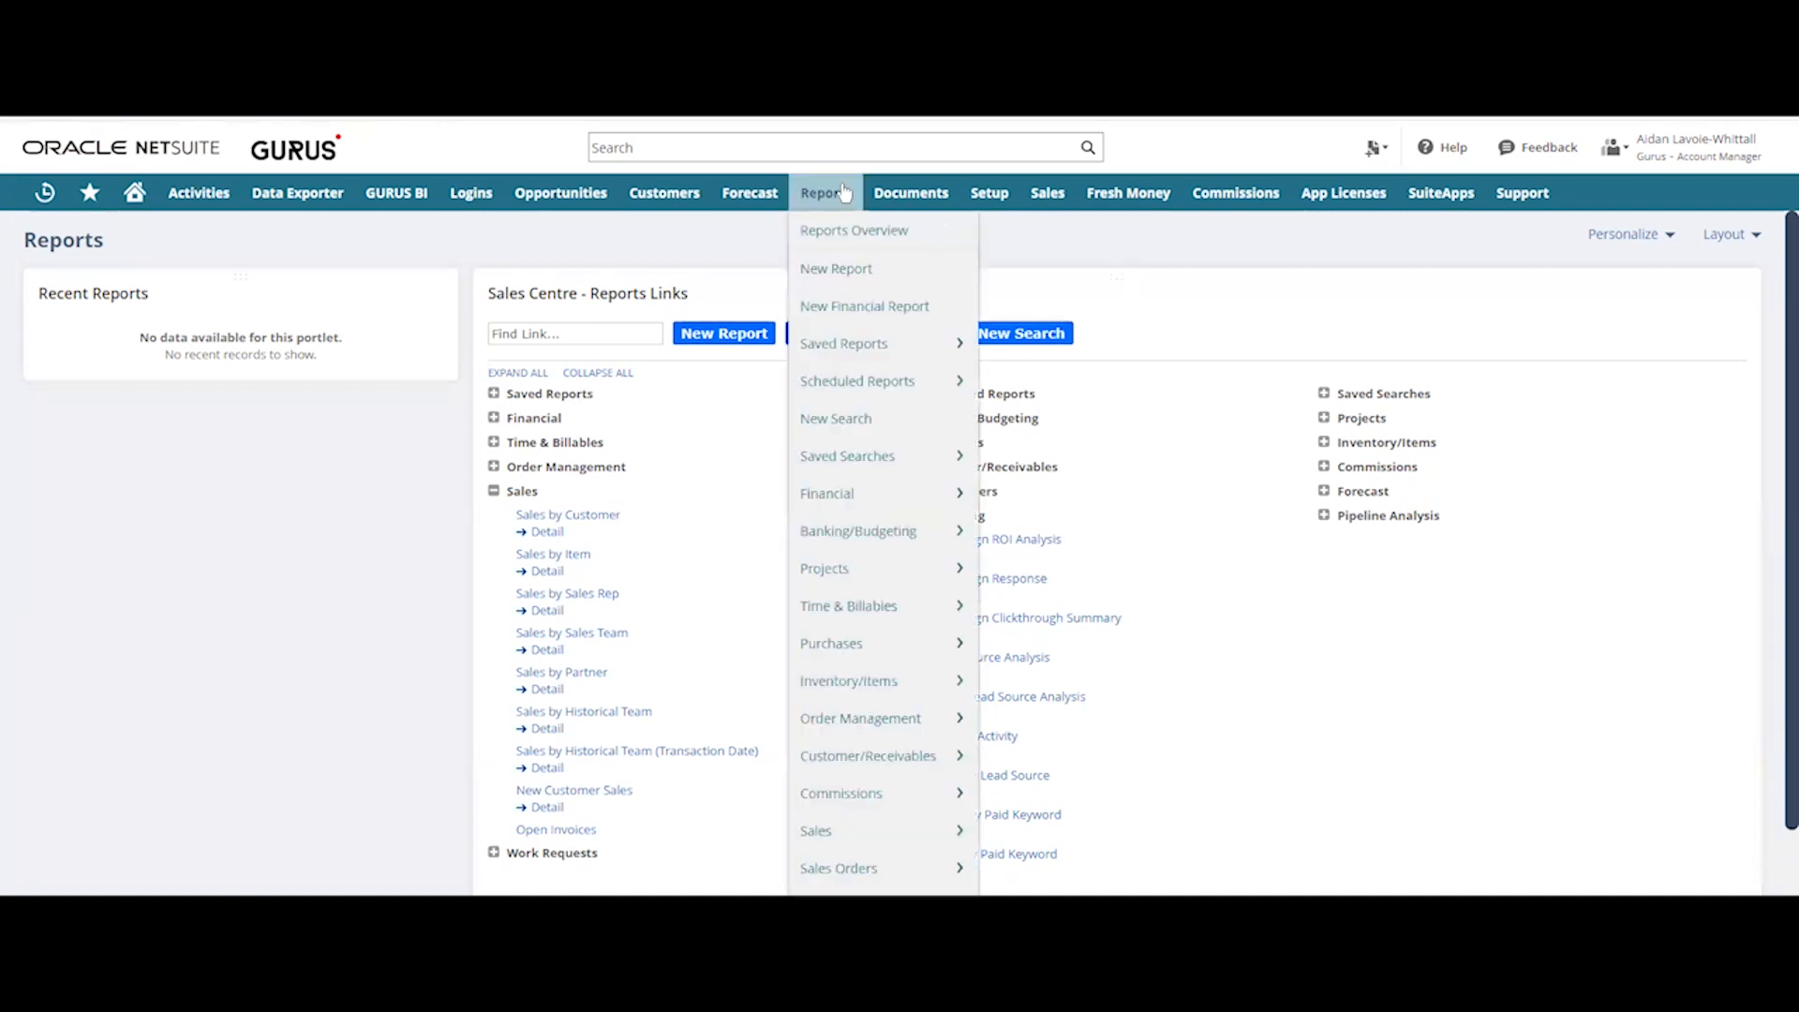
mouse_move(888, 466)
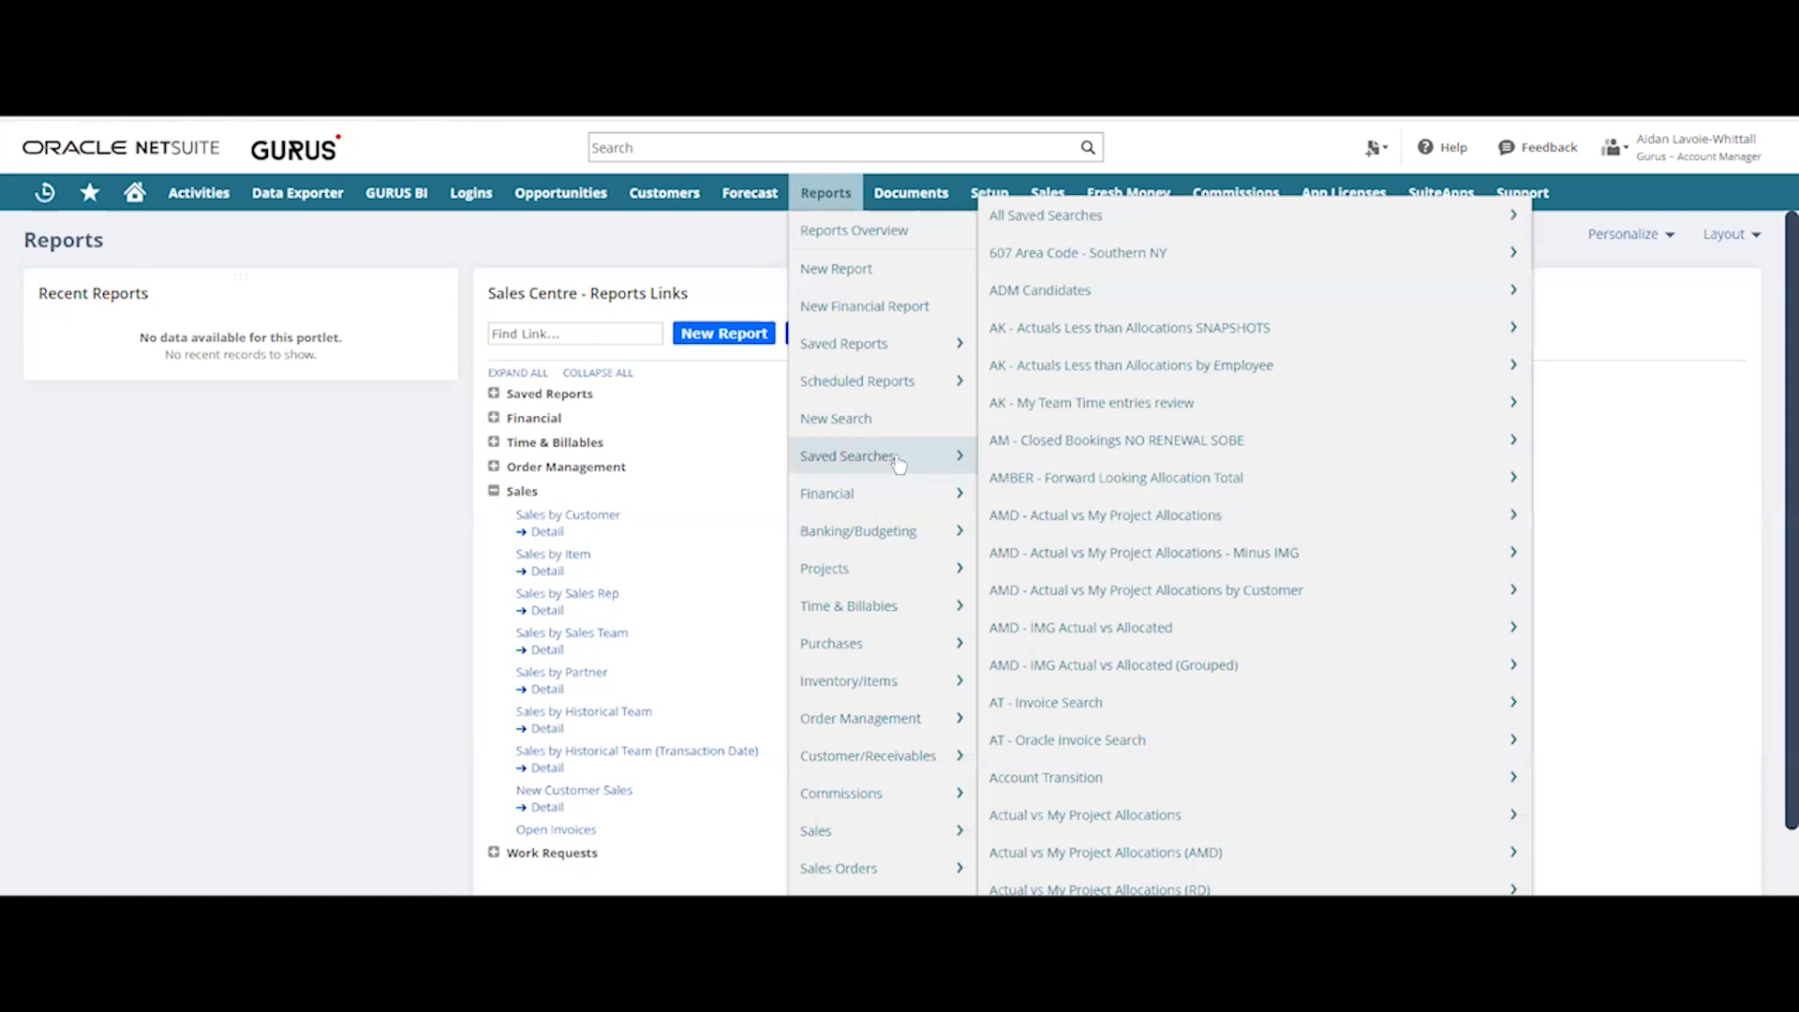
mouse_move(1415, 222)
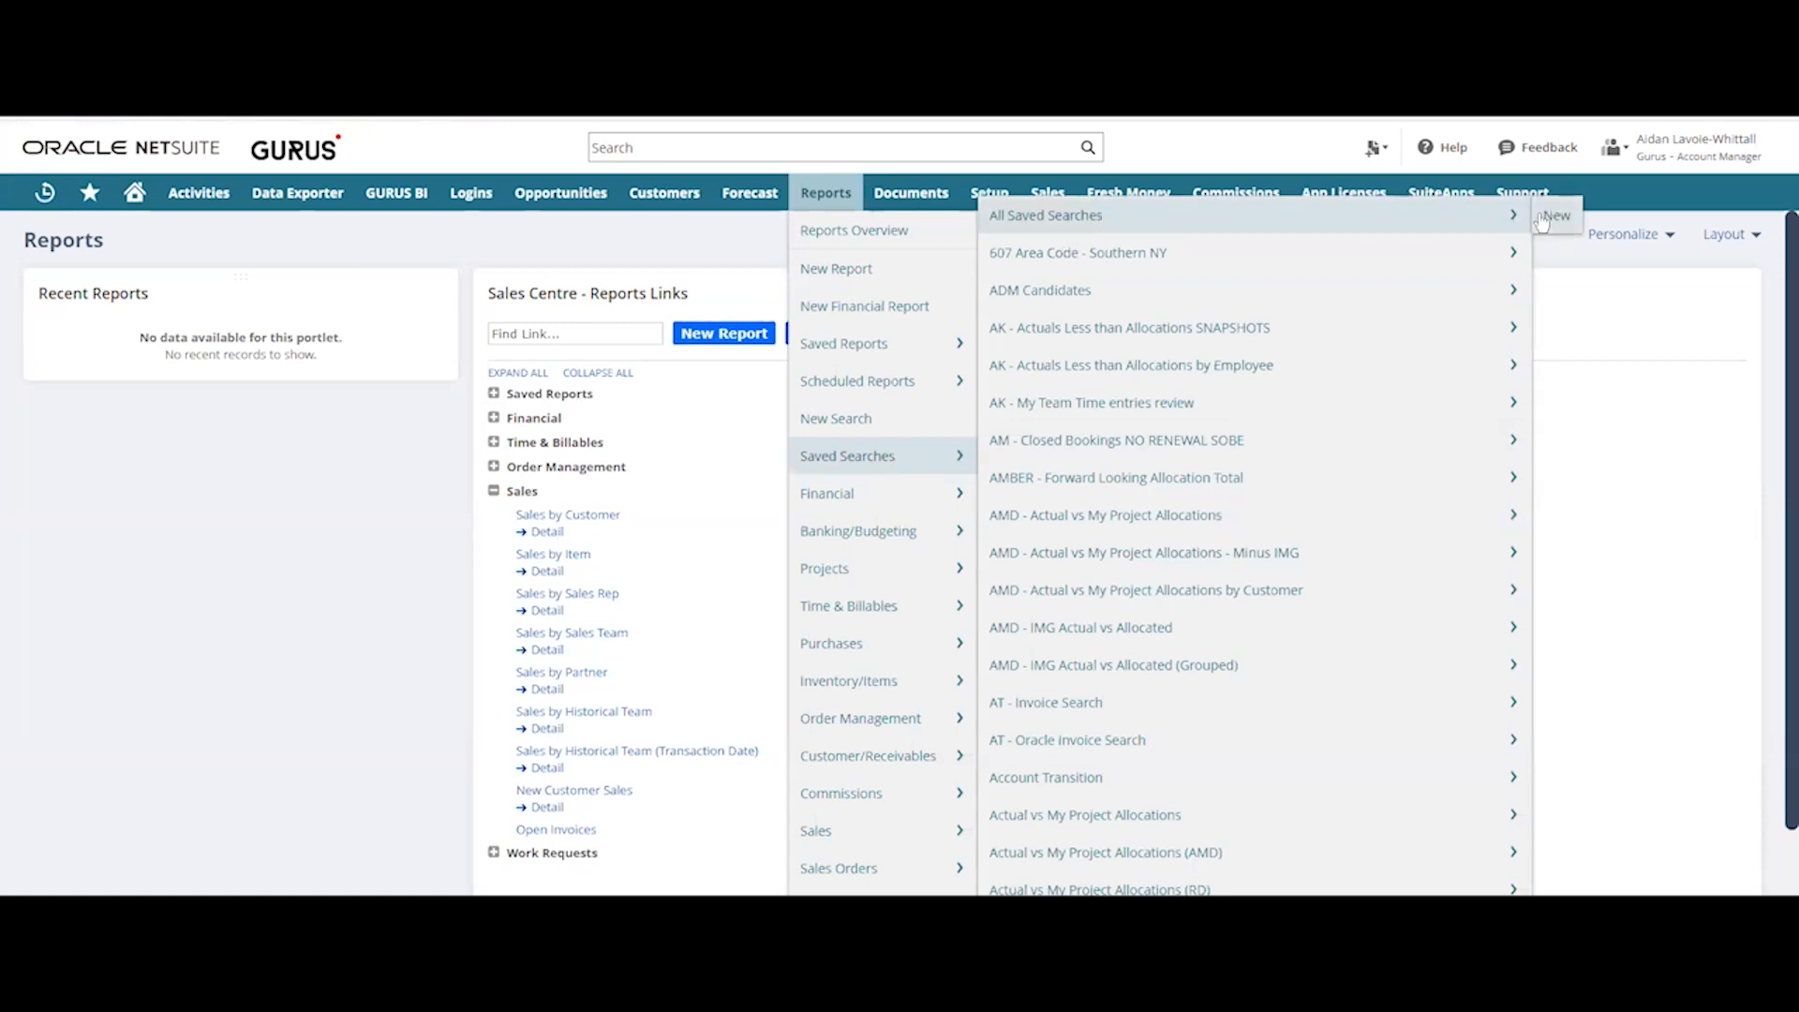
click(1455, 220)
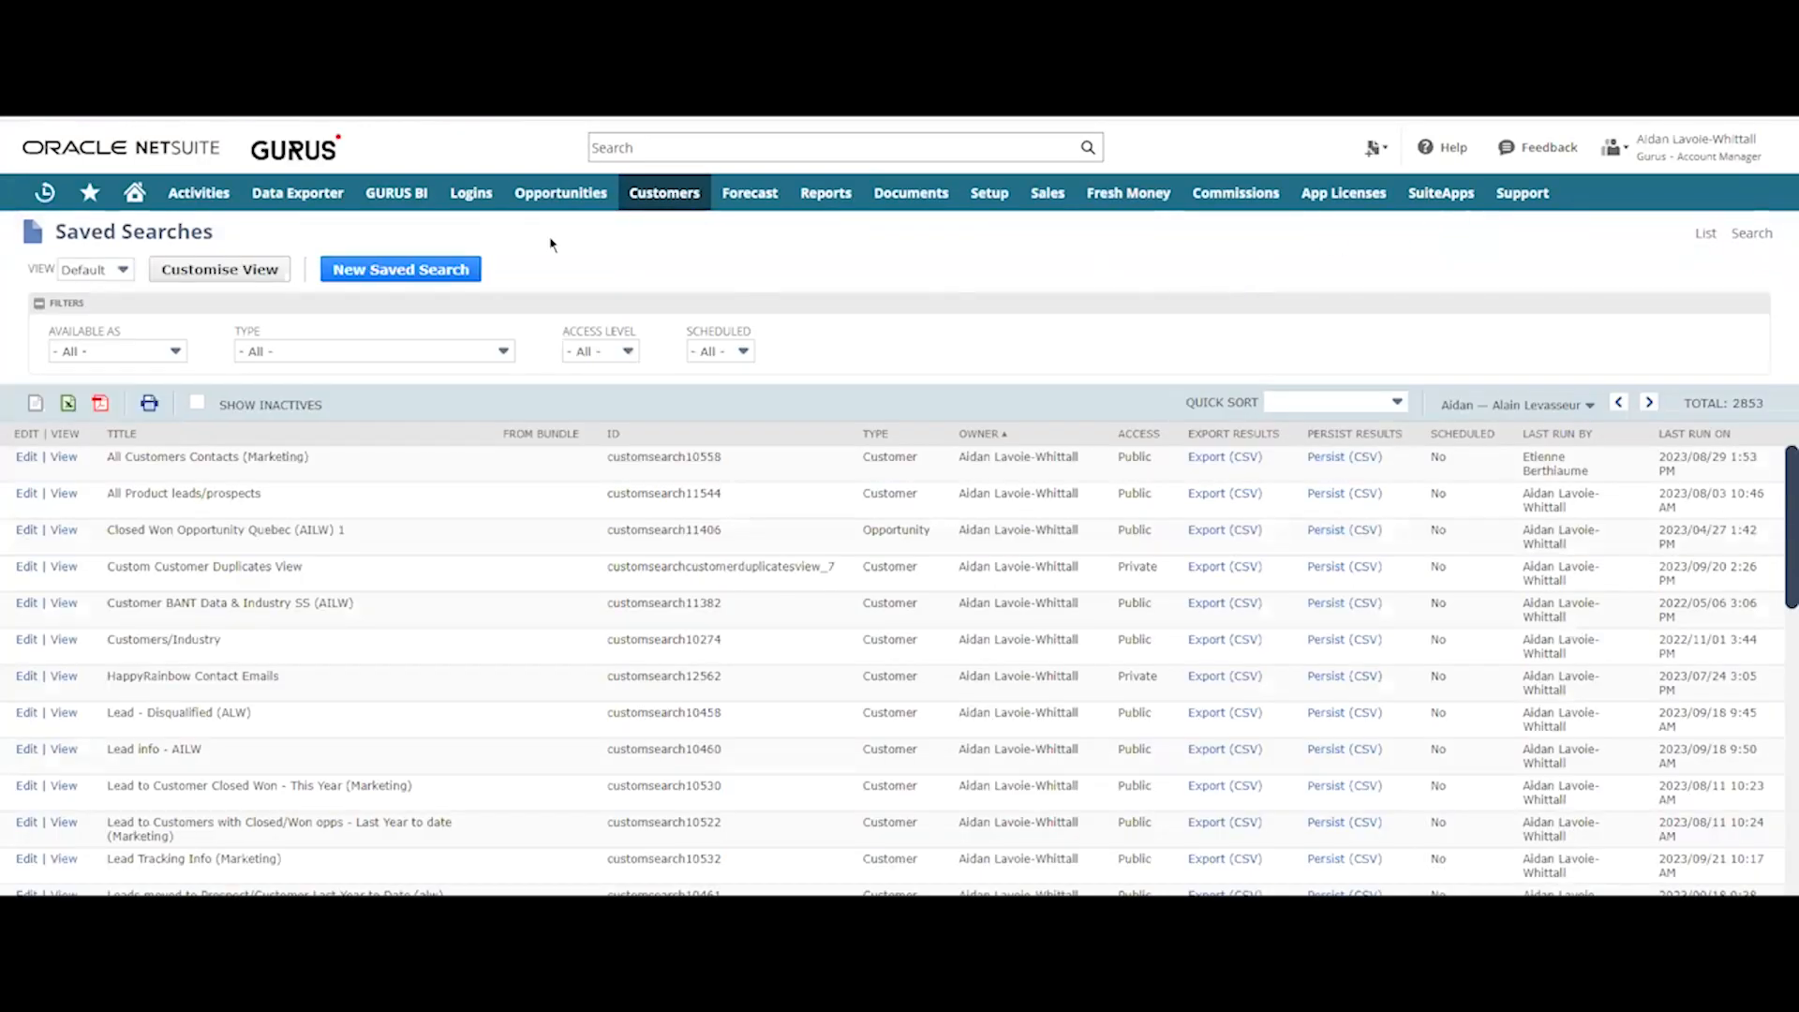
- Start a new saved search with Customer as the search type
click(439, 270)
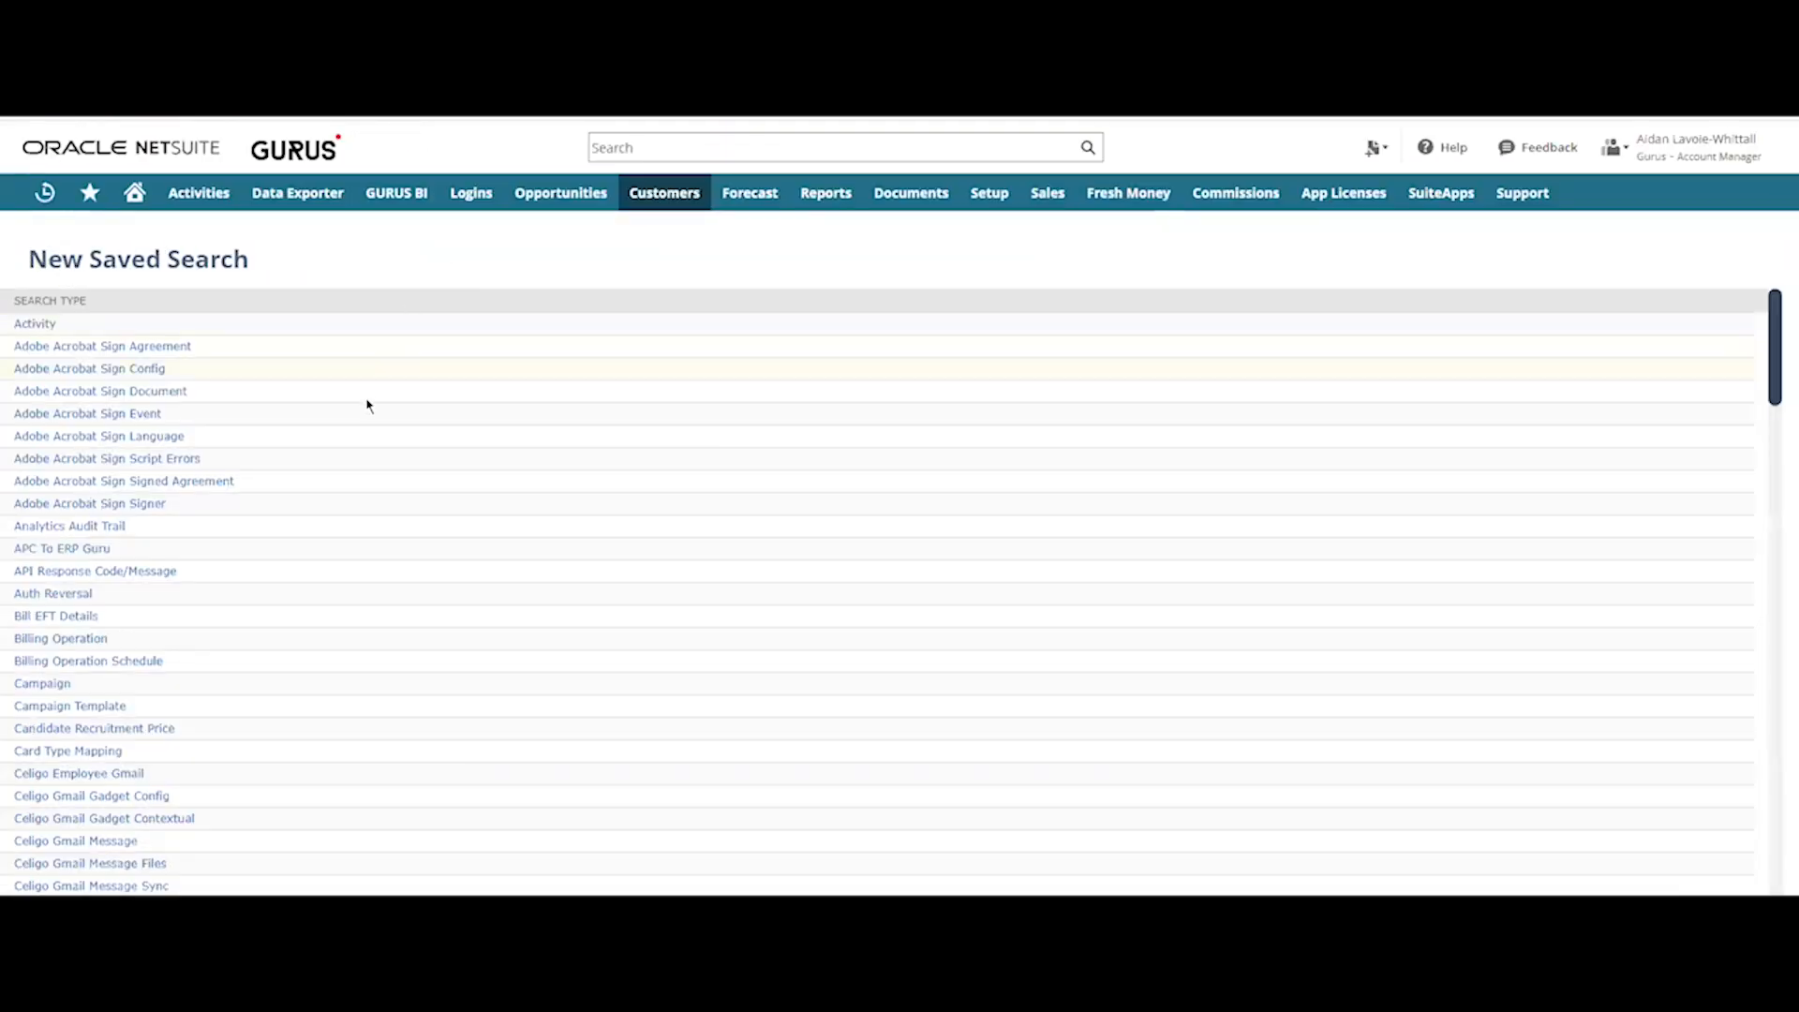
scroll(469, 497, down, 3)
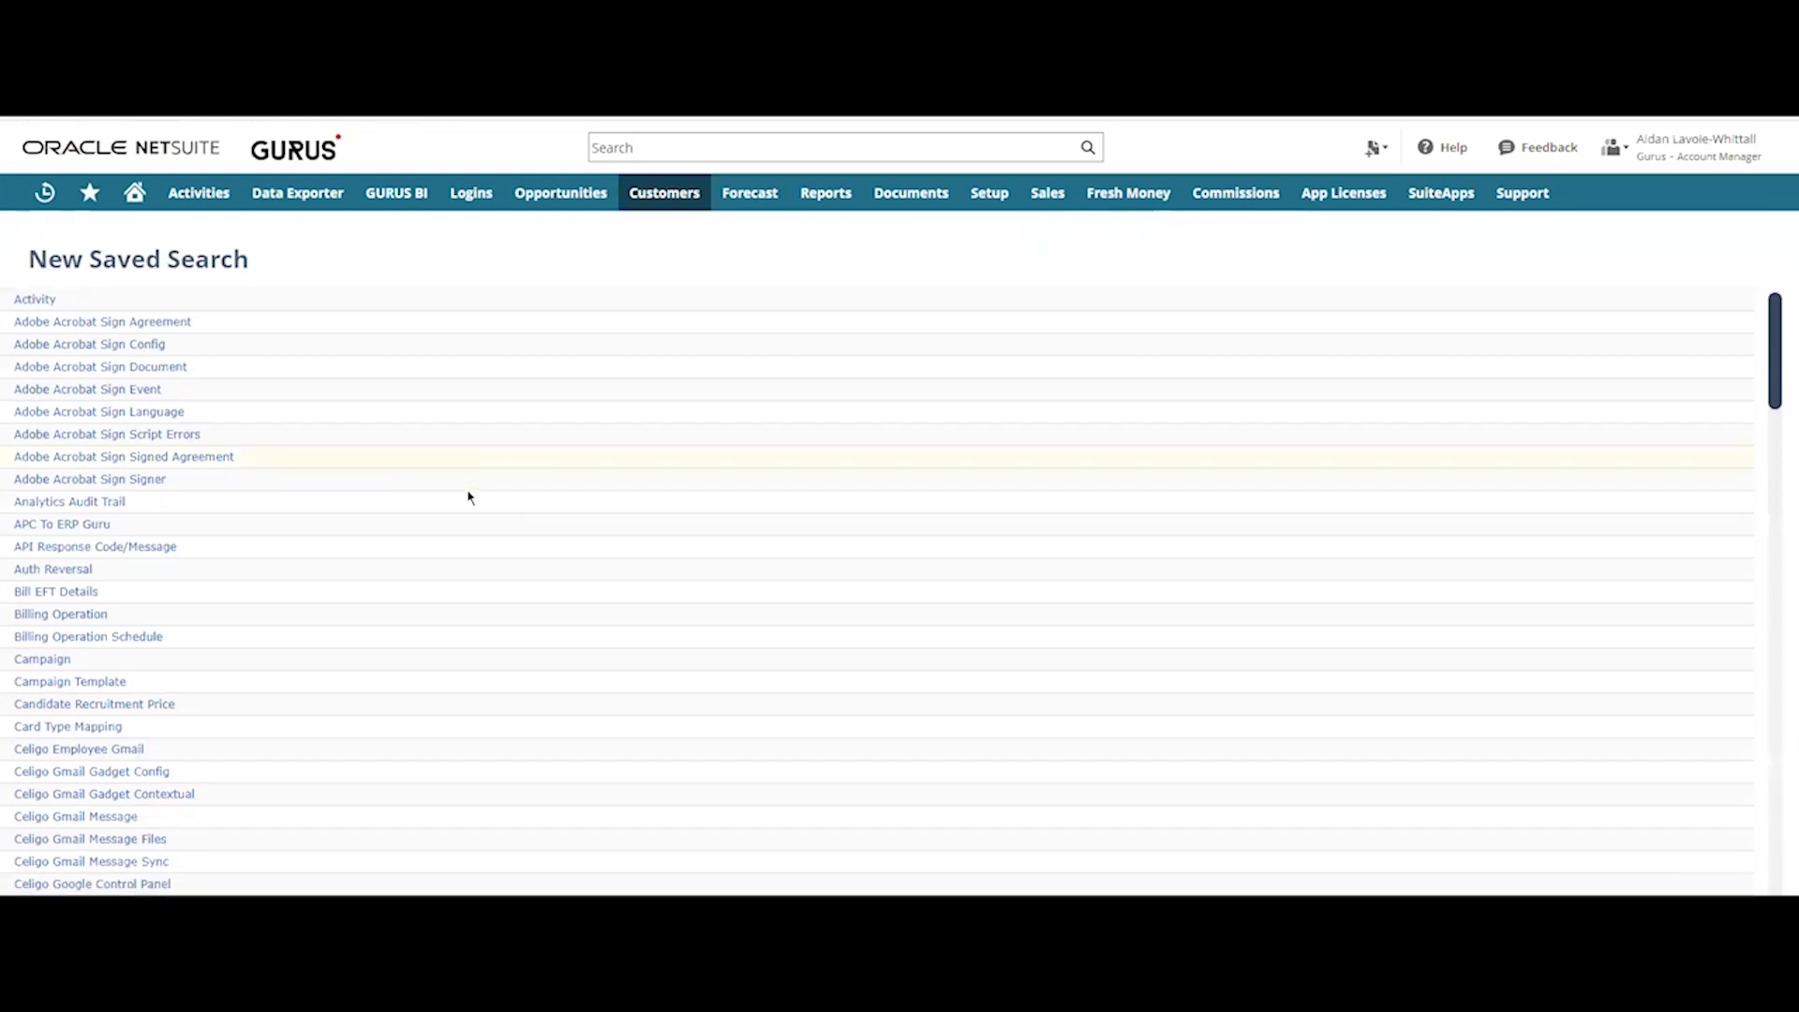
scroll(470, 497, down, 3)
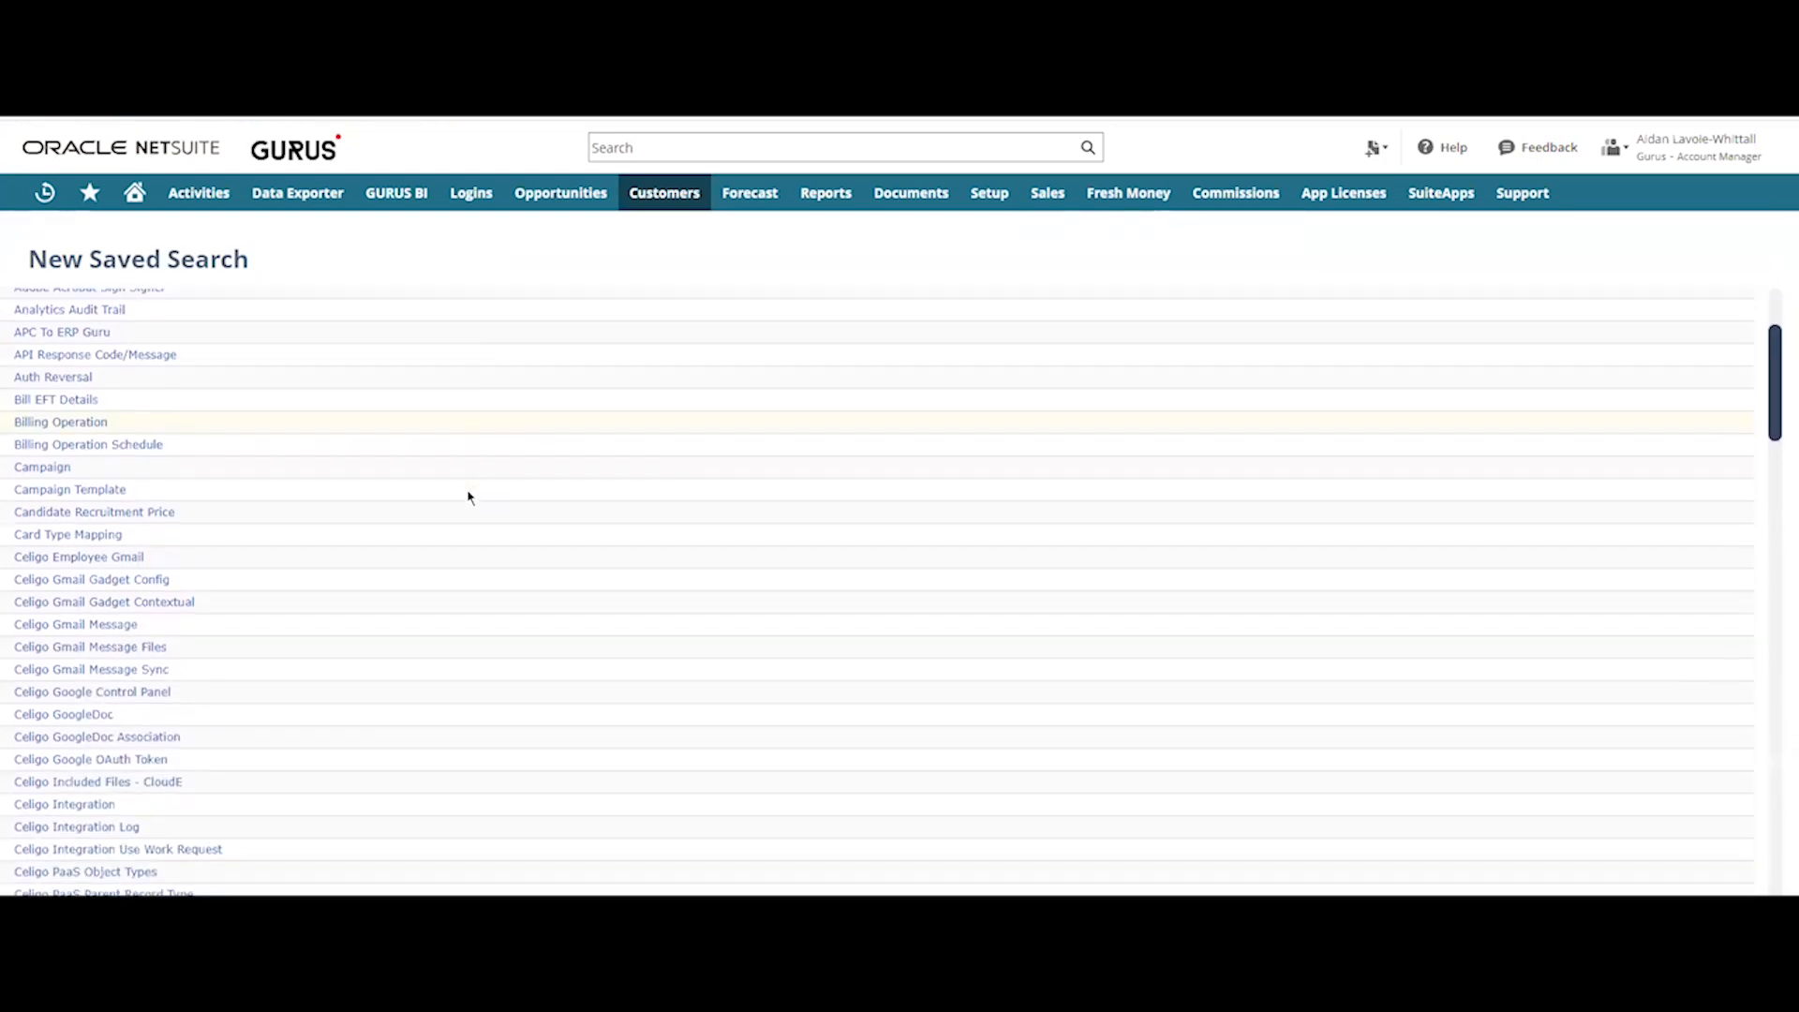
scroll(470, 496, down, 3)
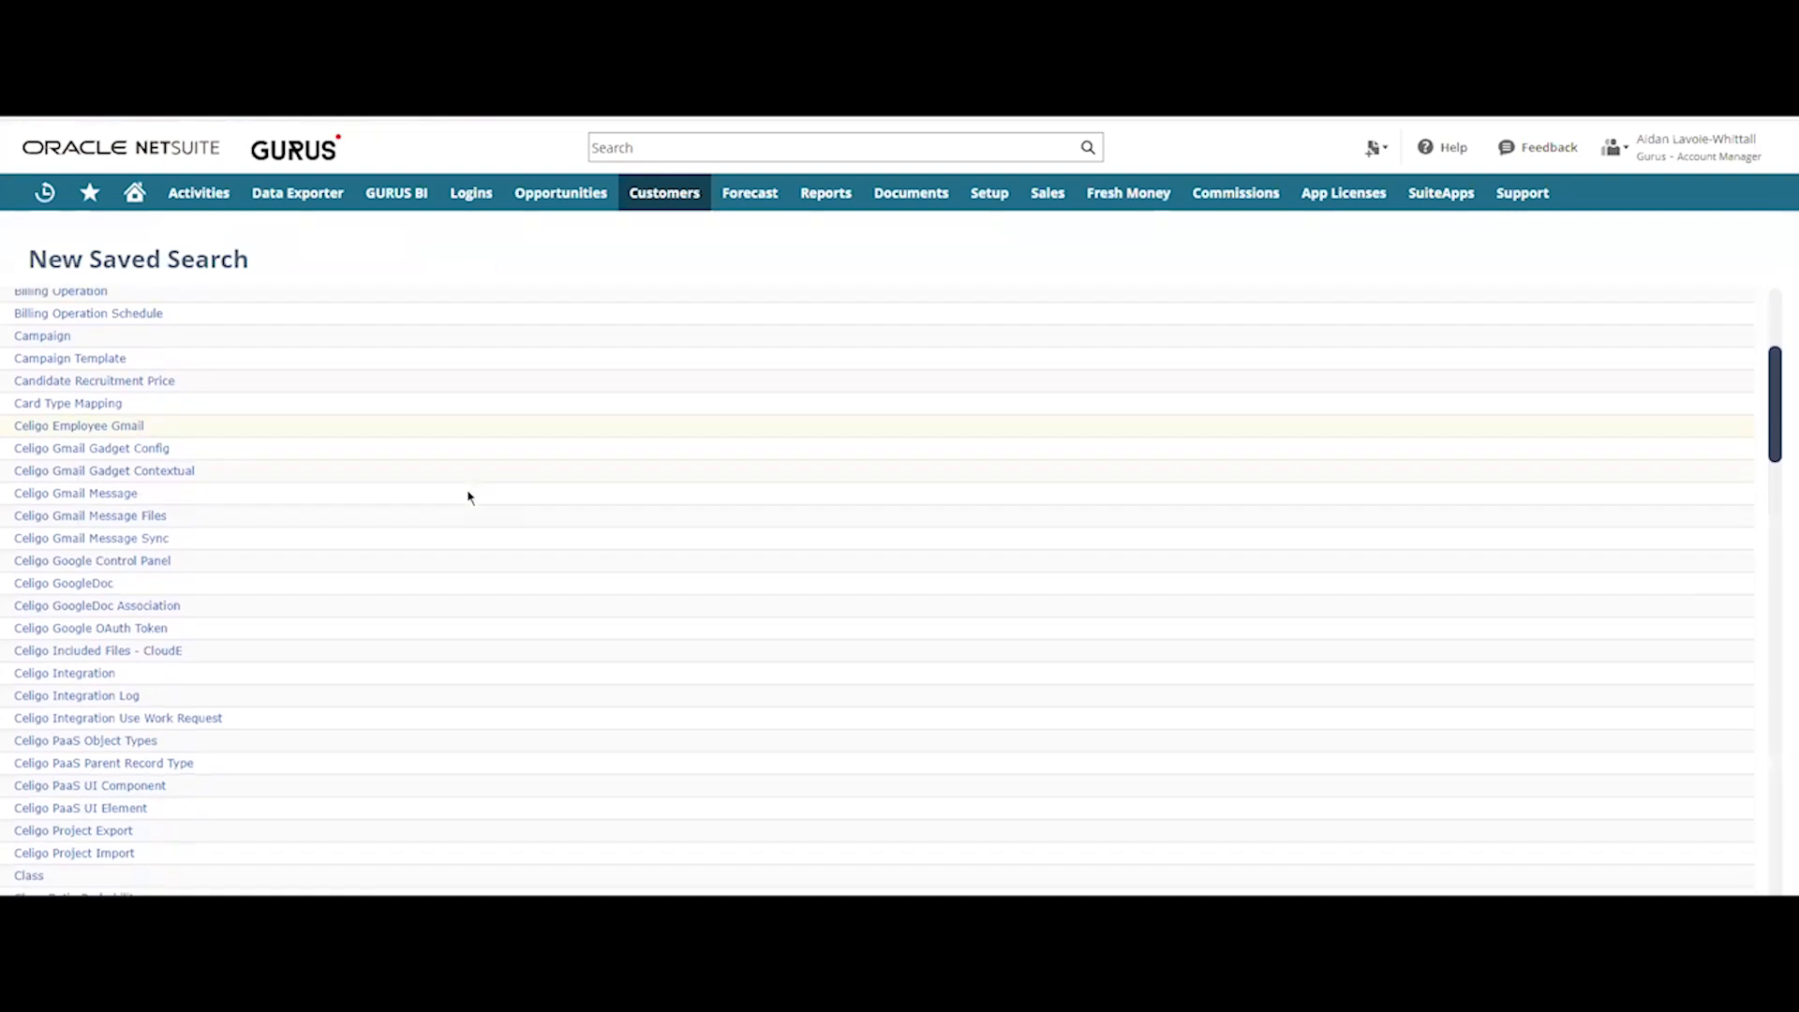
scroll(470, 497, down, 4)
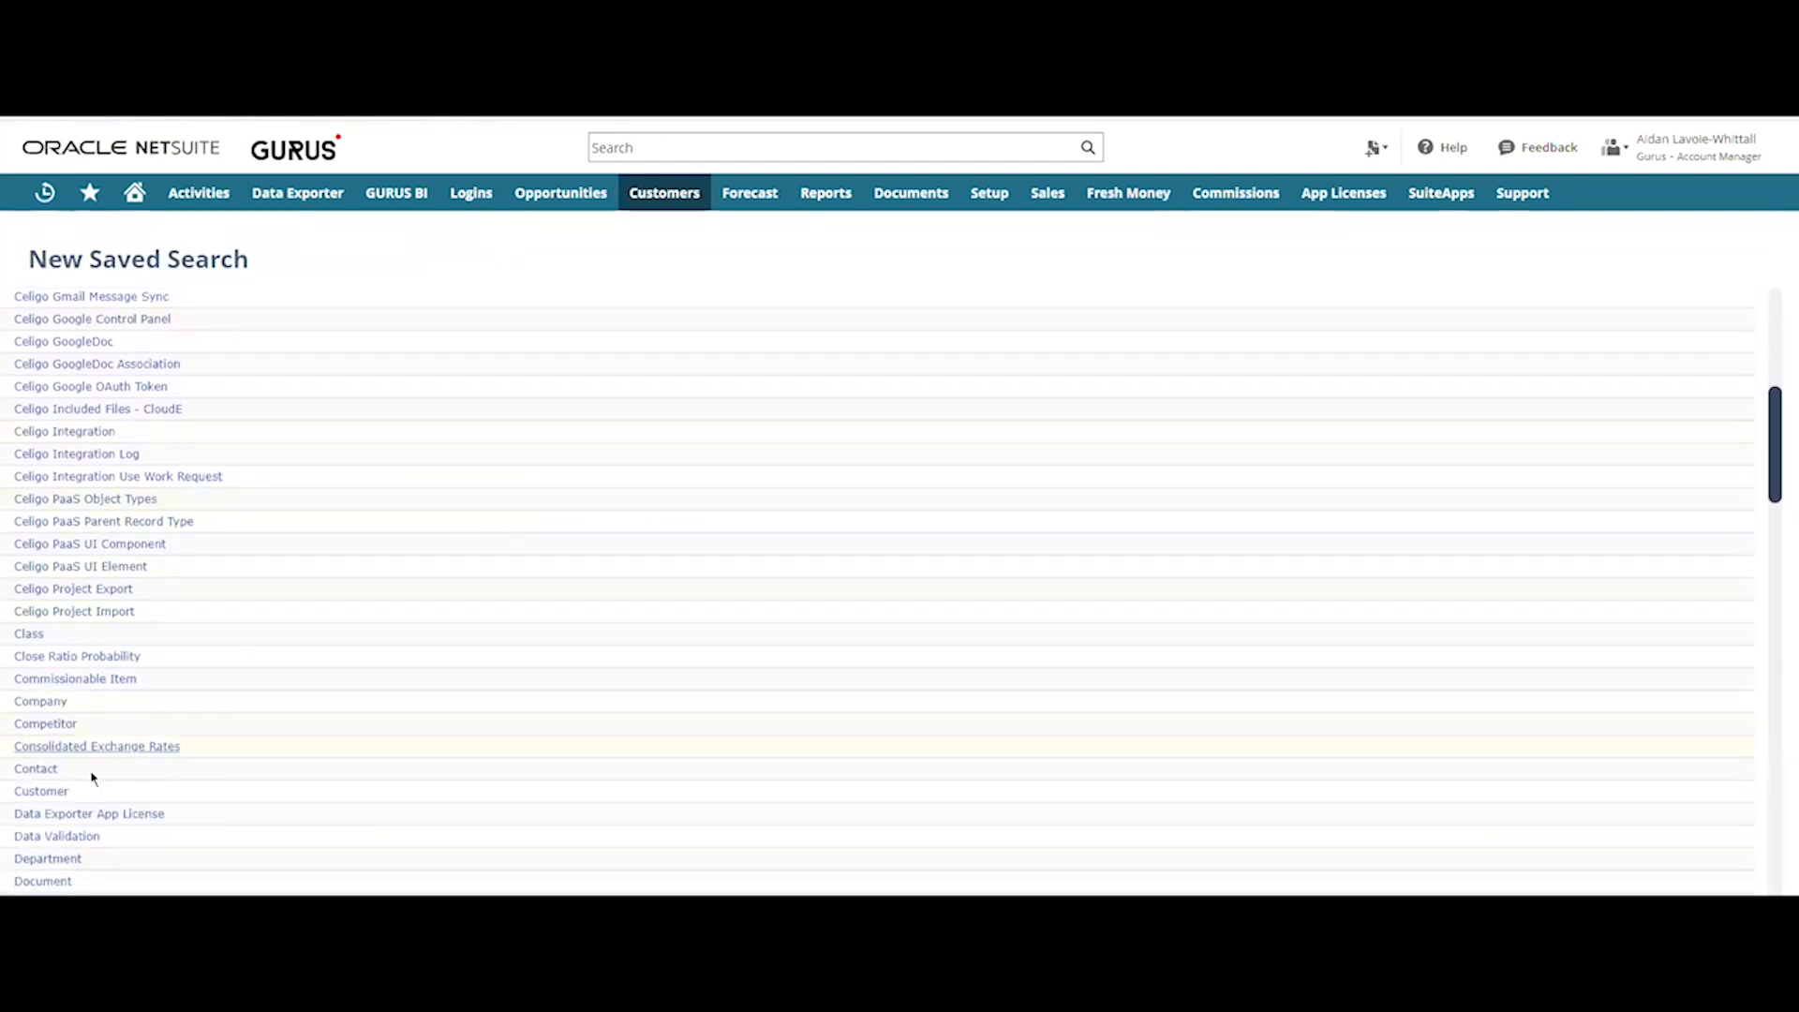
click(41, 792)
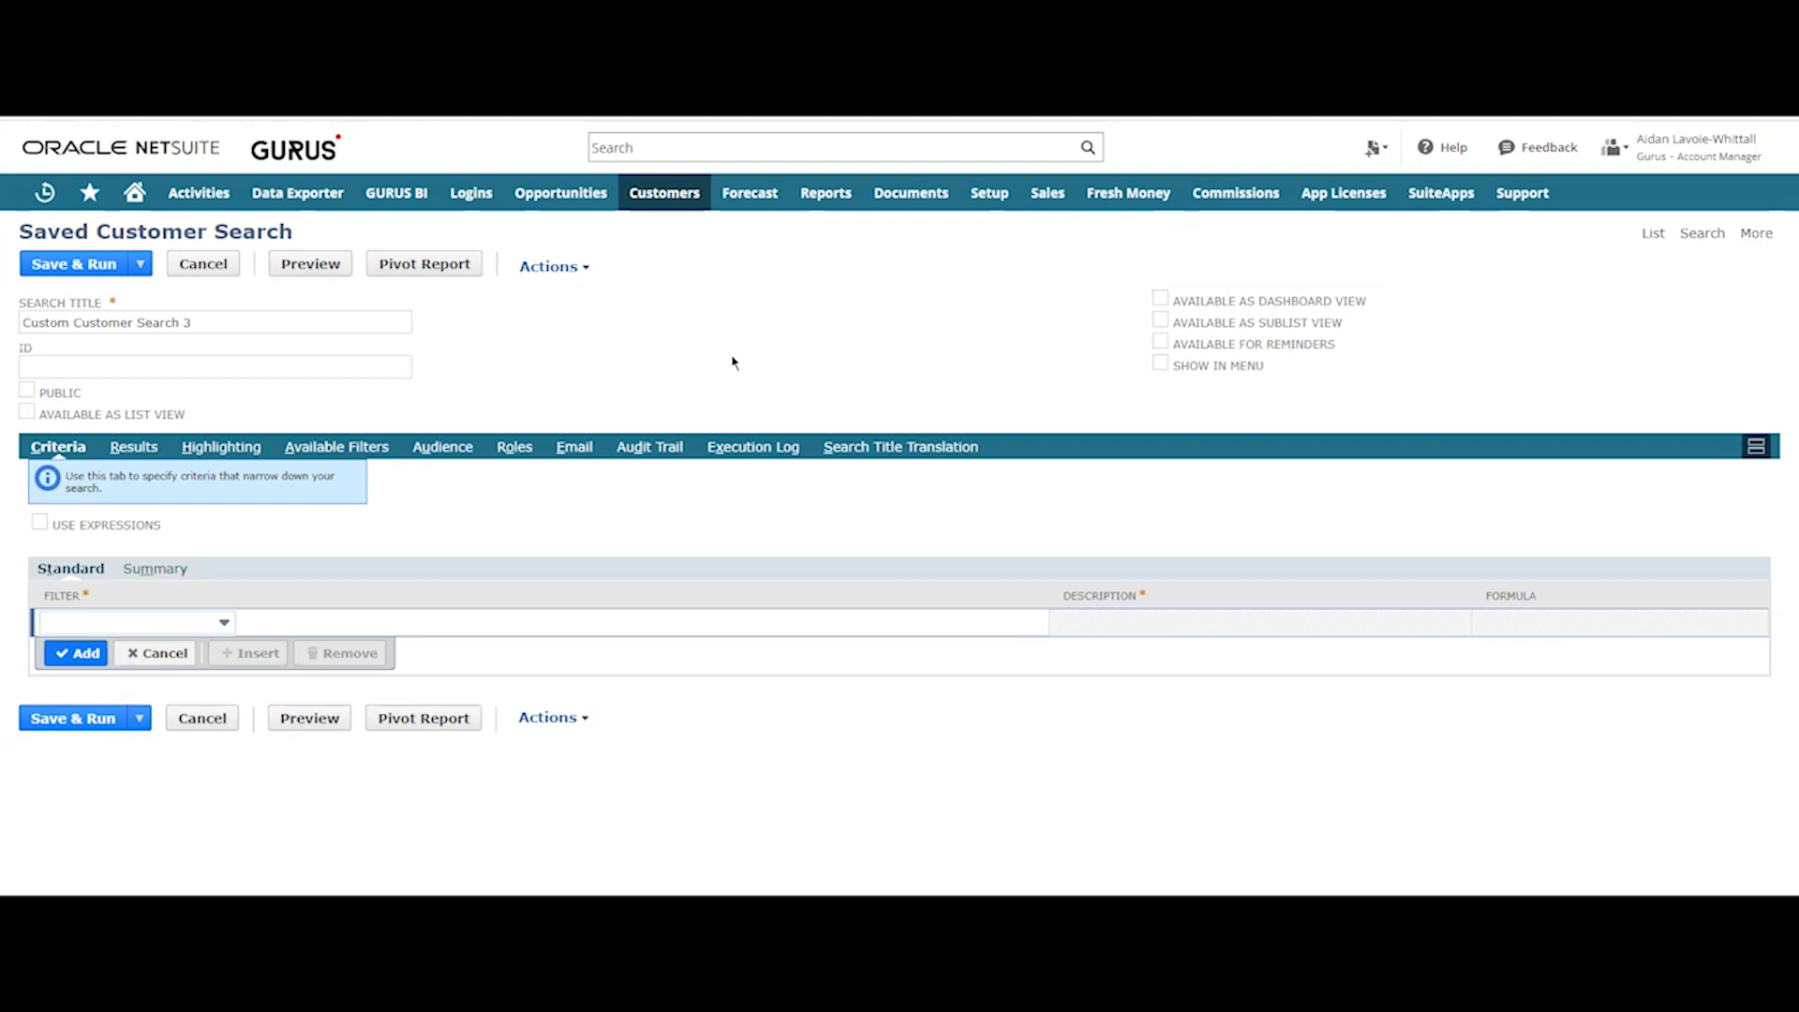
- Make the customer search public and available as a dashboard view
click(27, 391)
click(1160, 298)
- Add a Stage criterion to the search, set to any of Customer
click(173, 634)
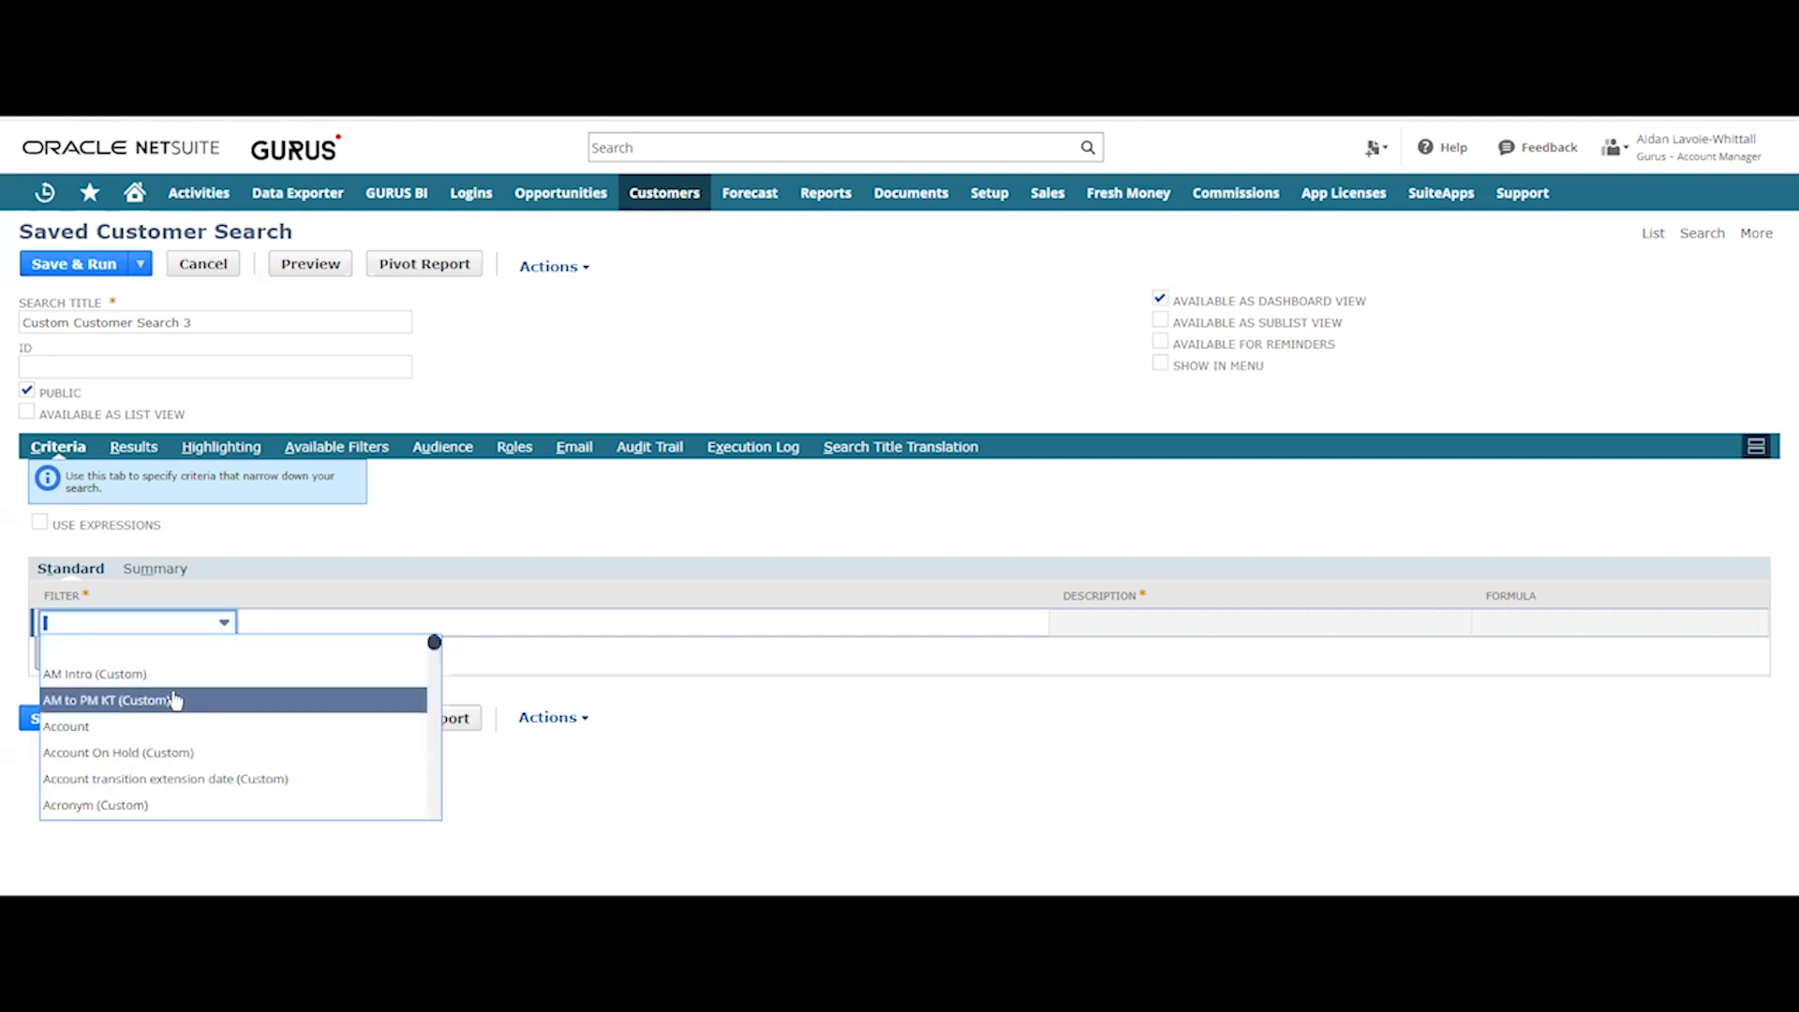
scroll(175, 700, down, 3)
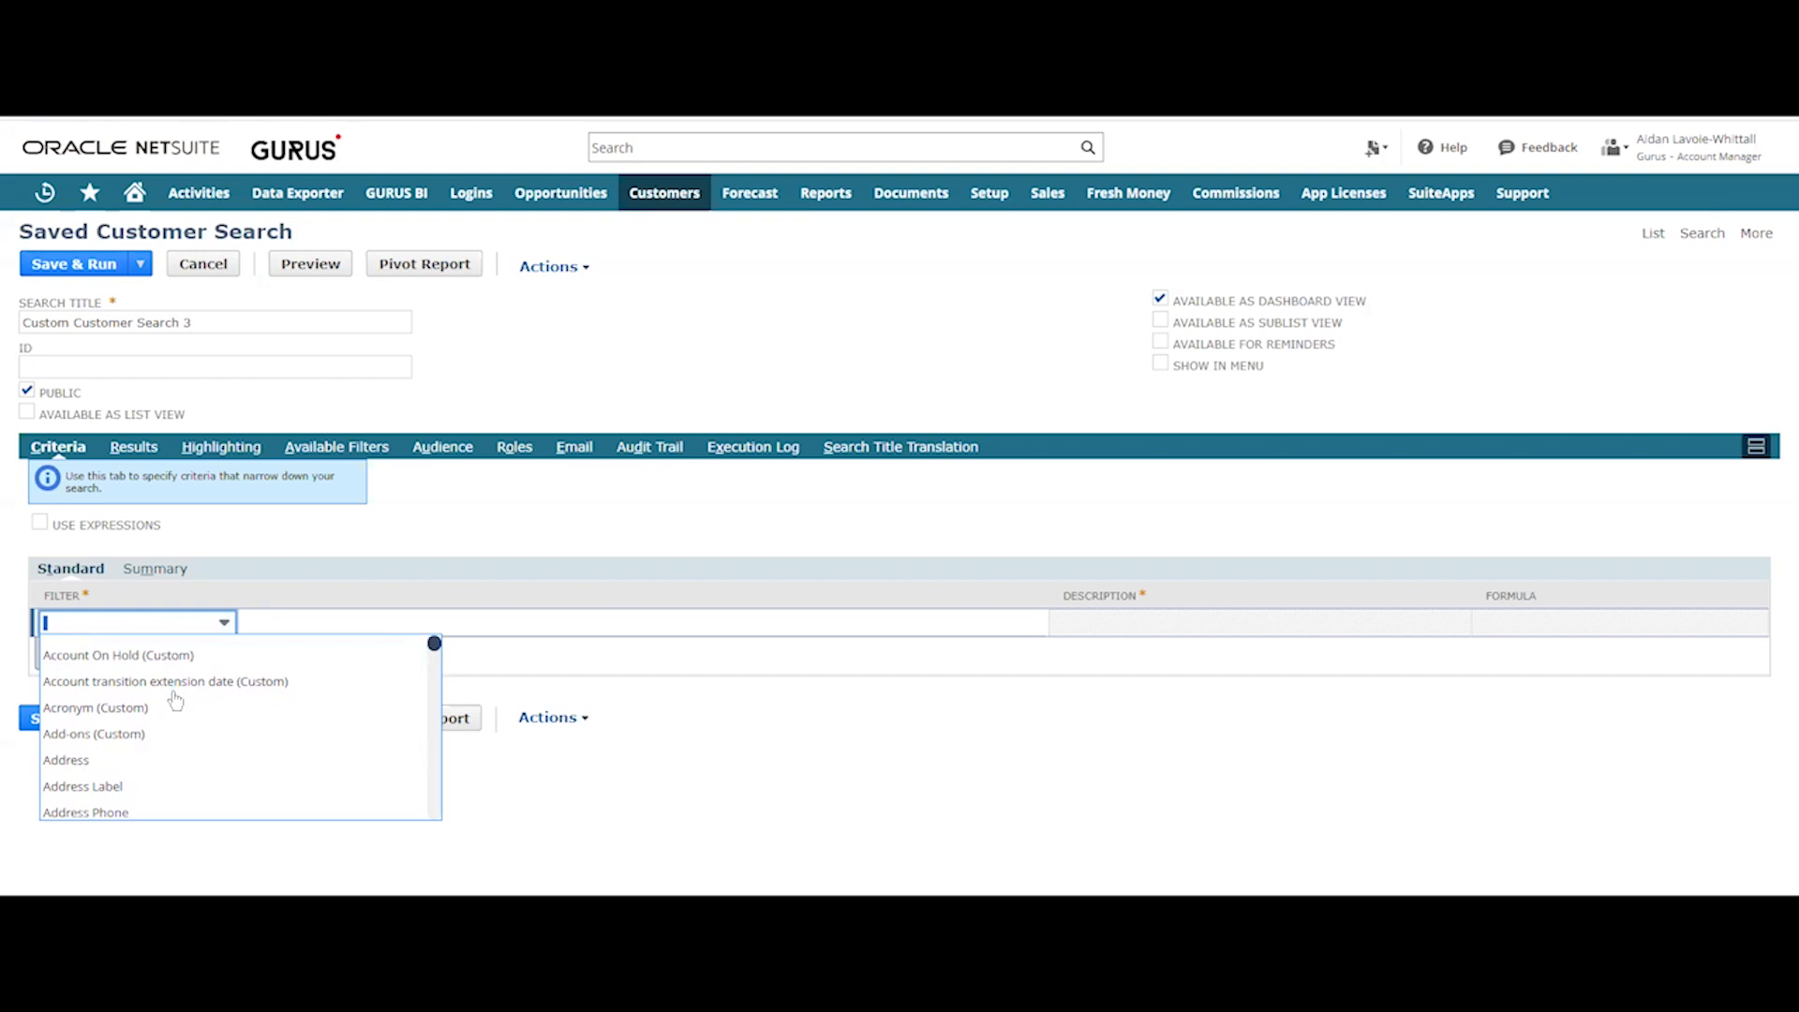
text(stage)
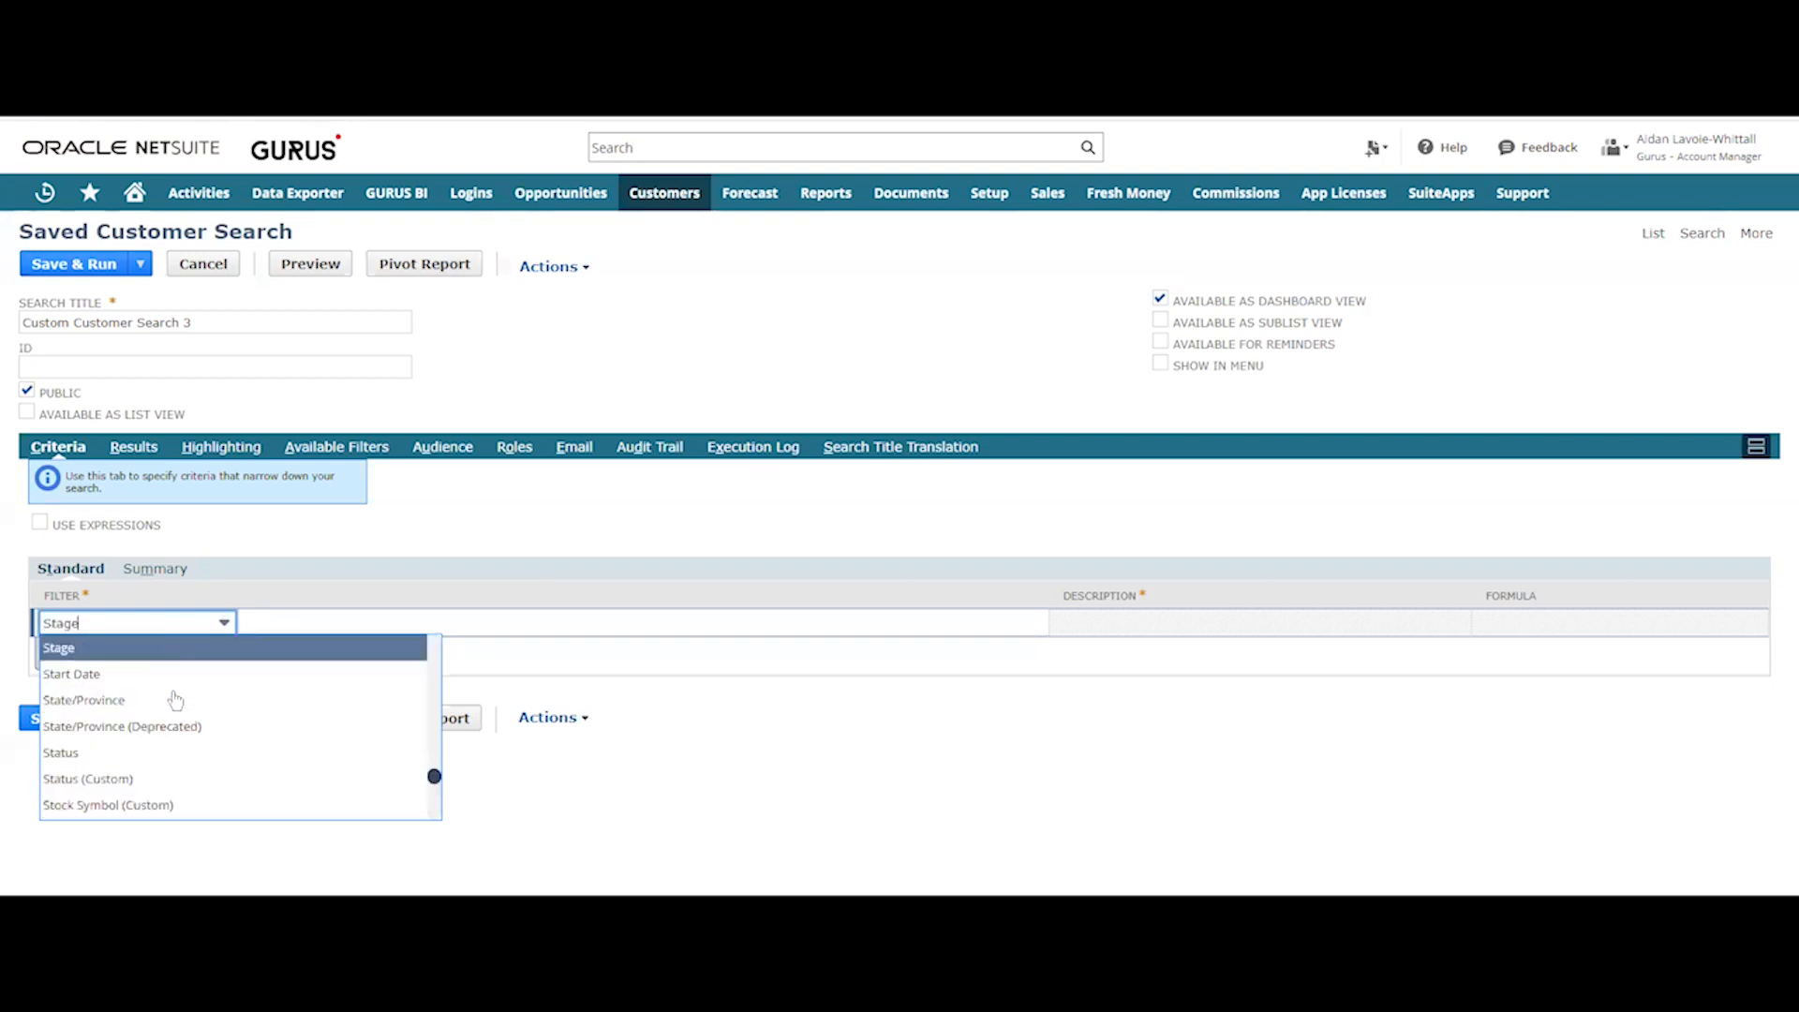
click(153, 648)
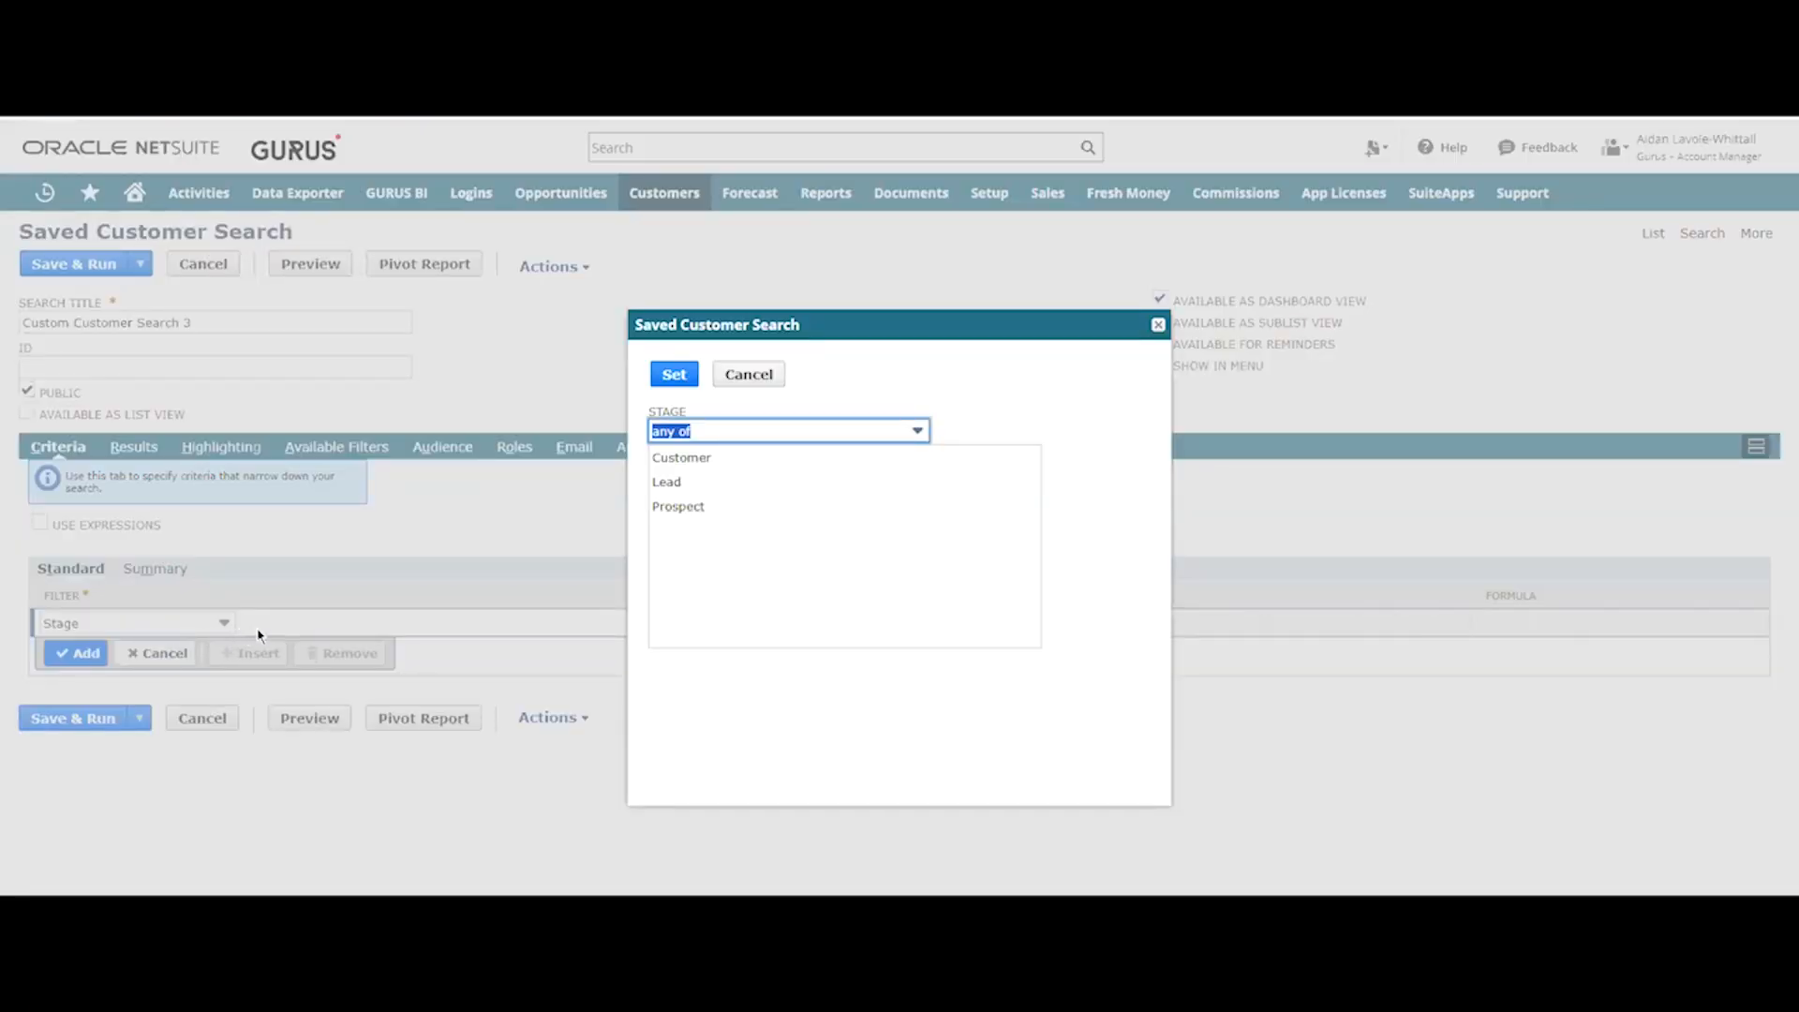
click(689, 459)
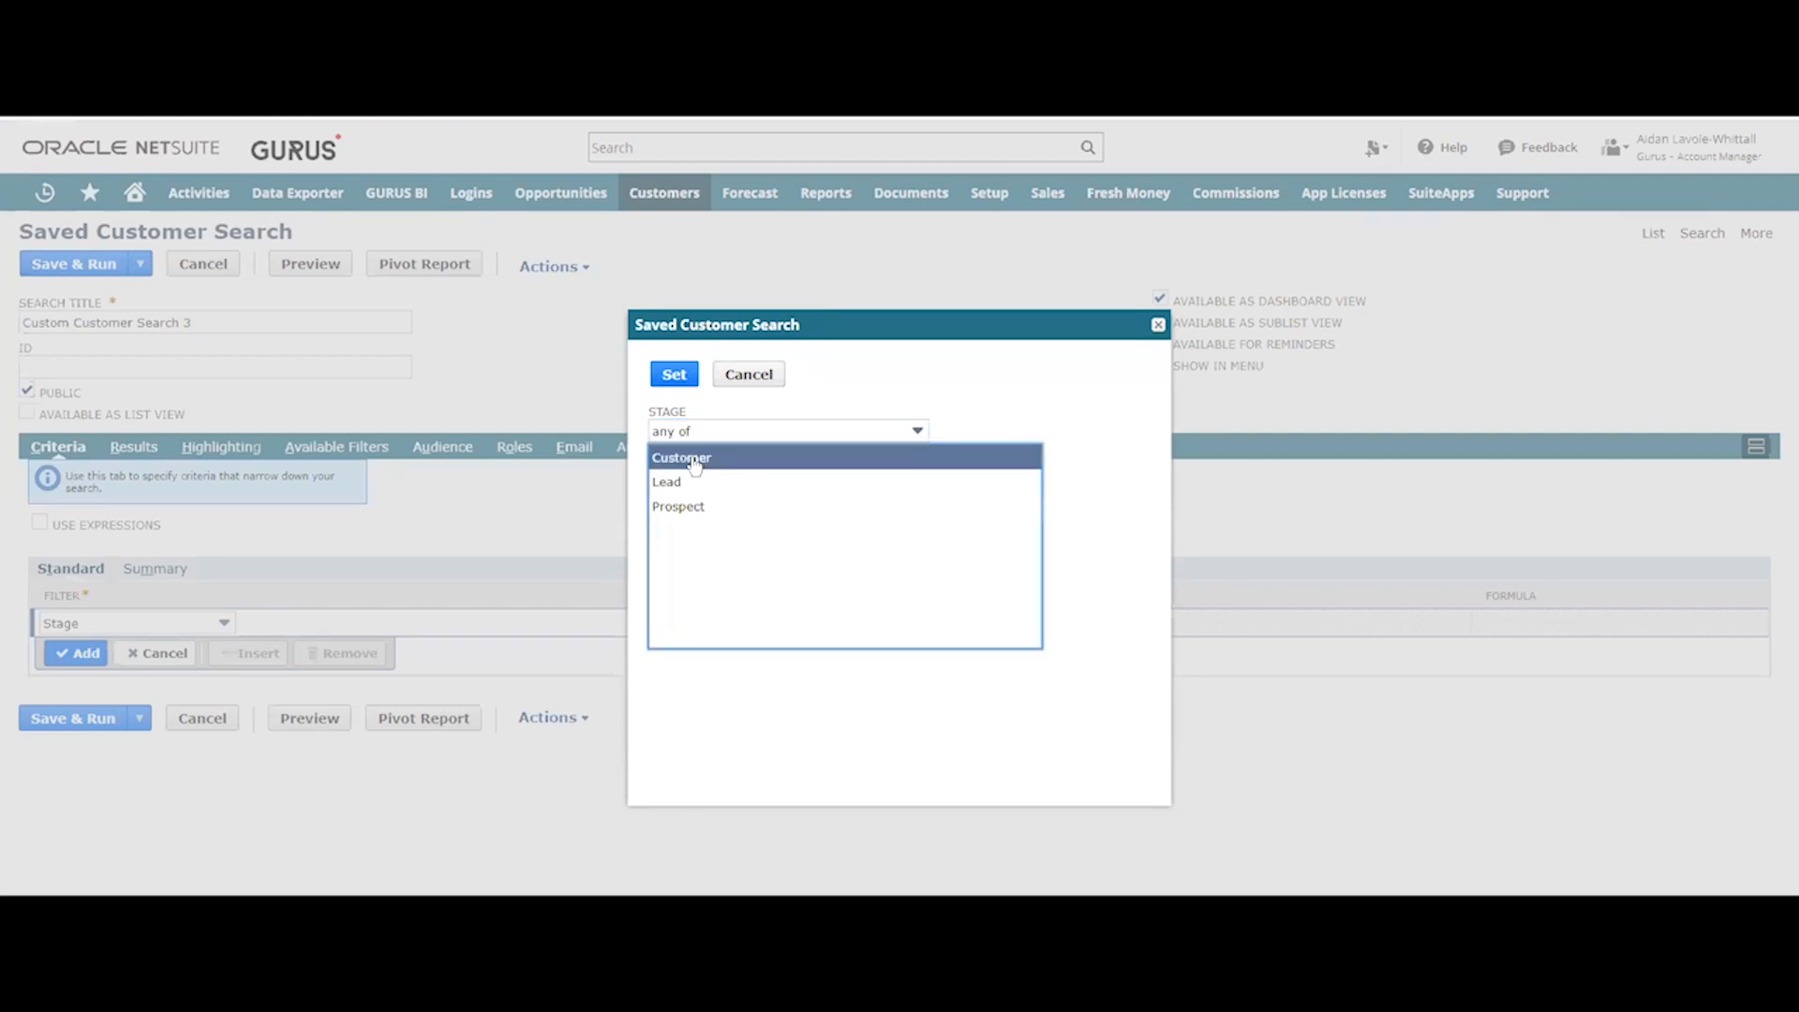
click(676, 376)
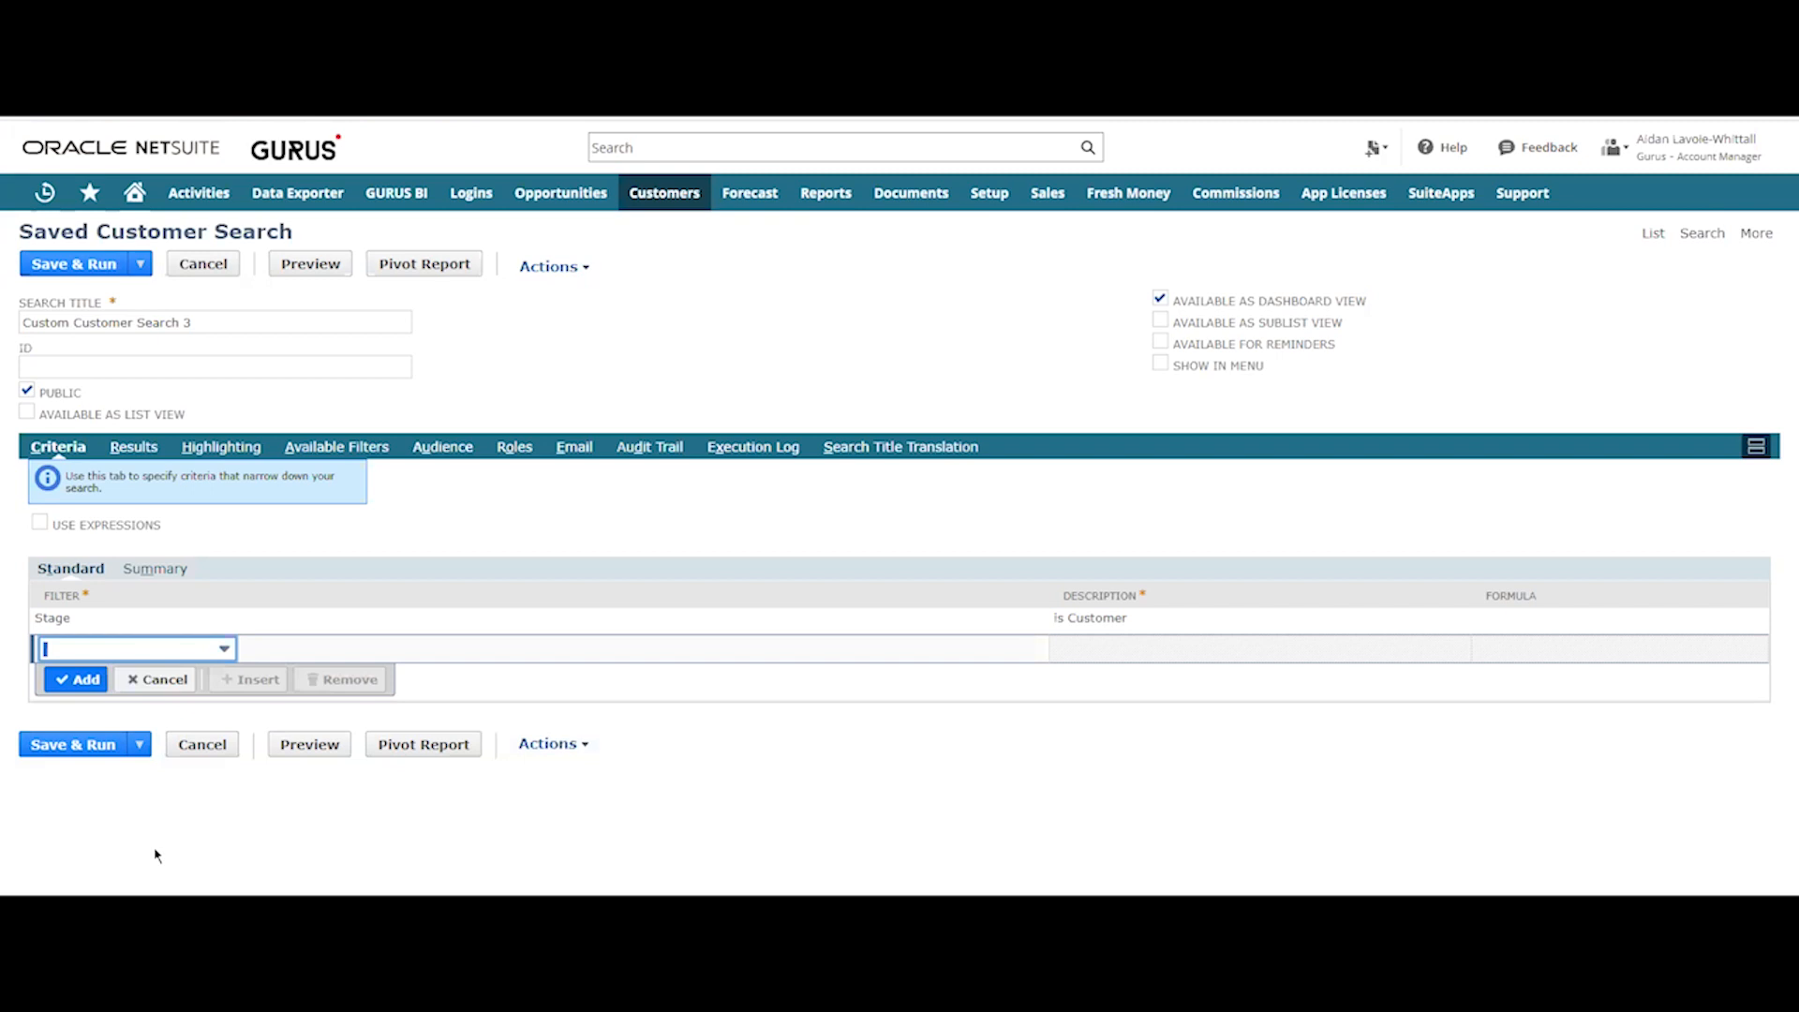
- Add a Company Name criterion that uses "contains" with the value tester
text(company)
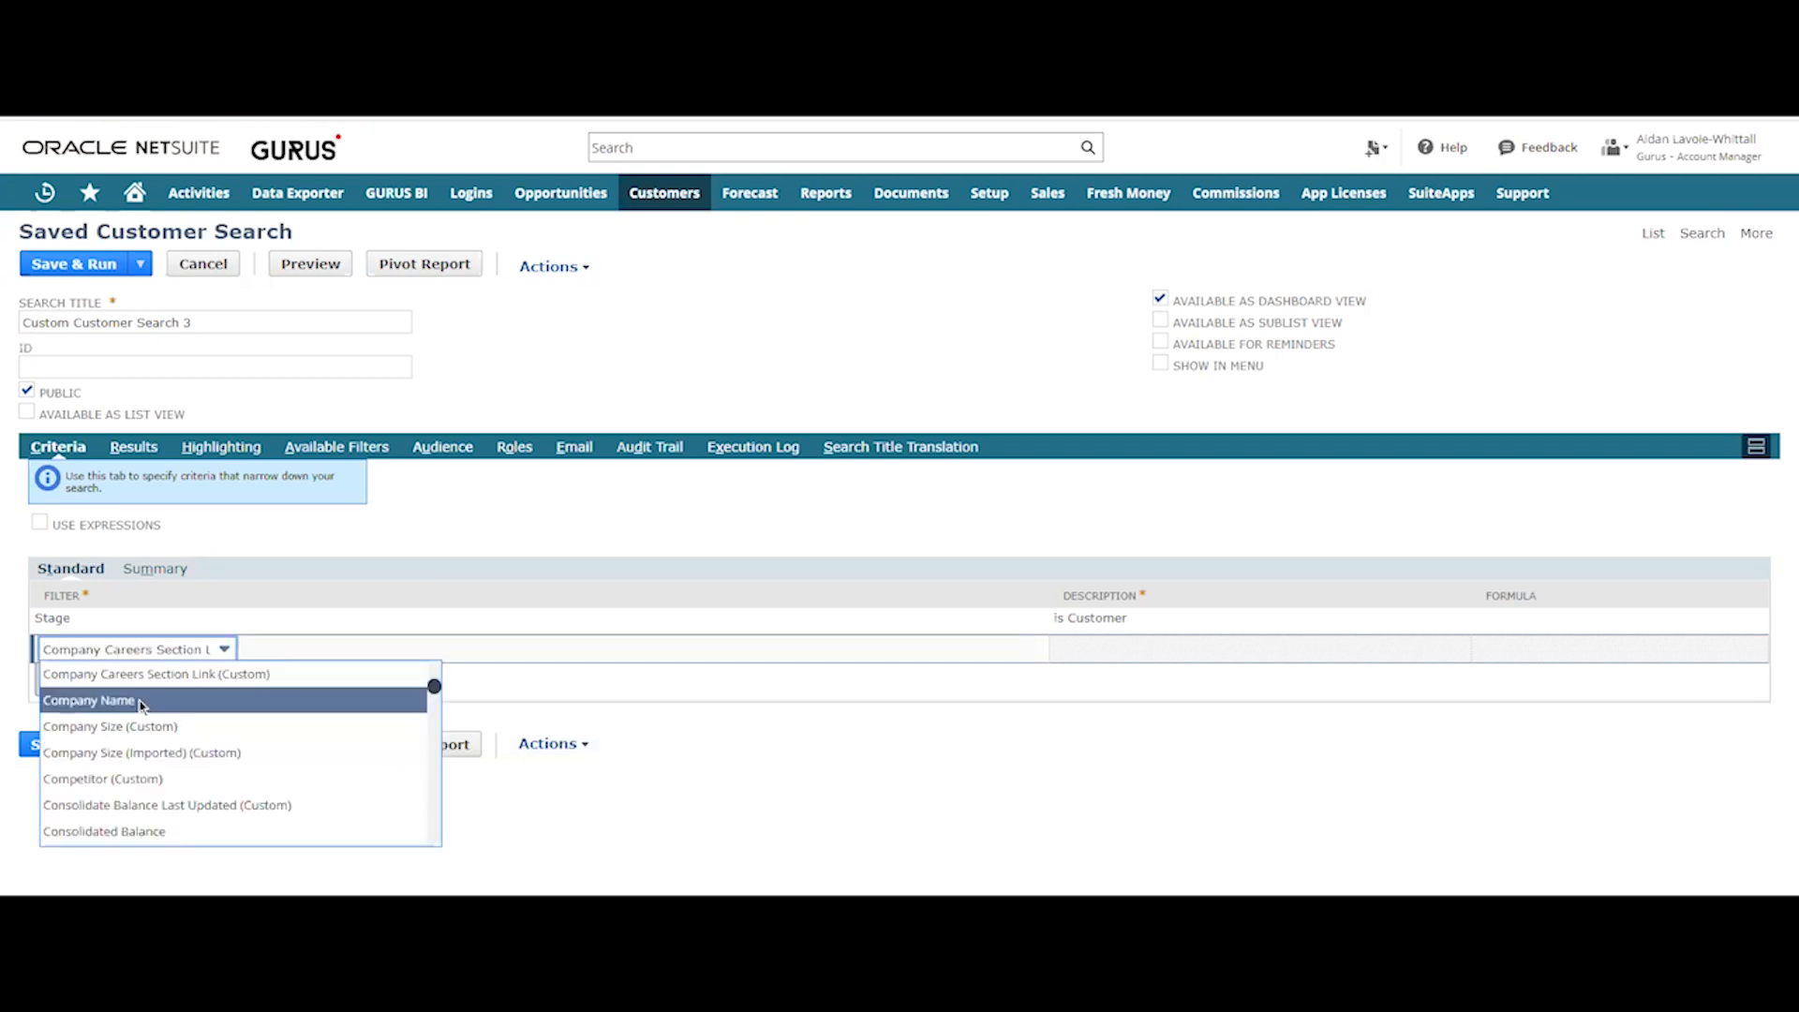
click(141, 702)
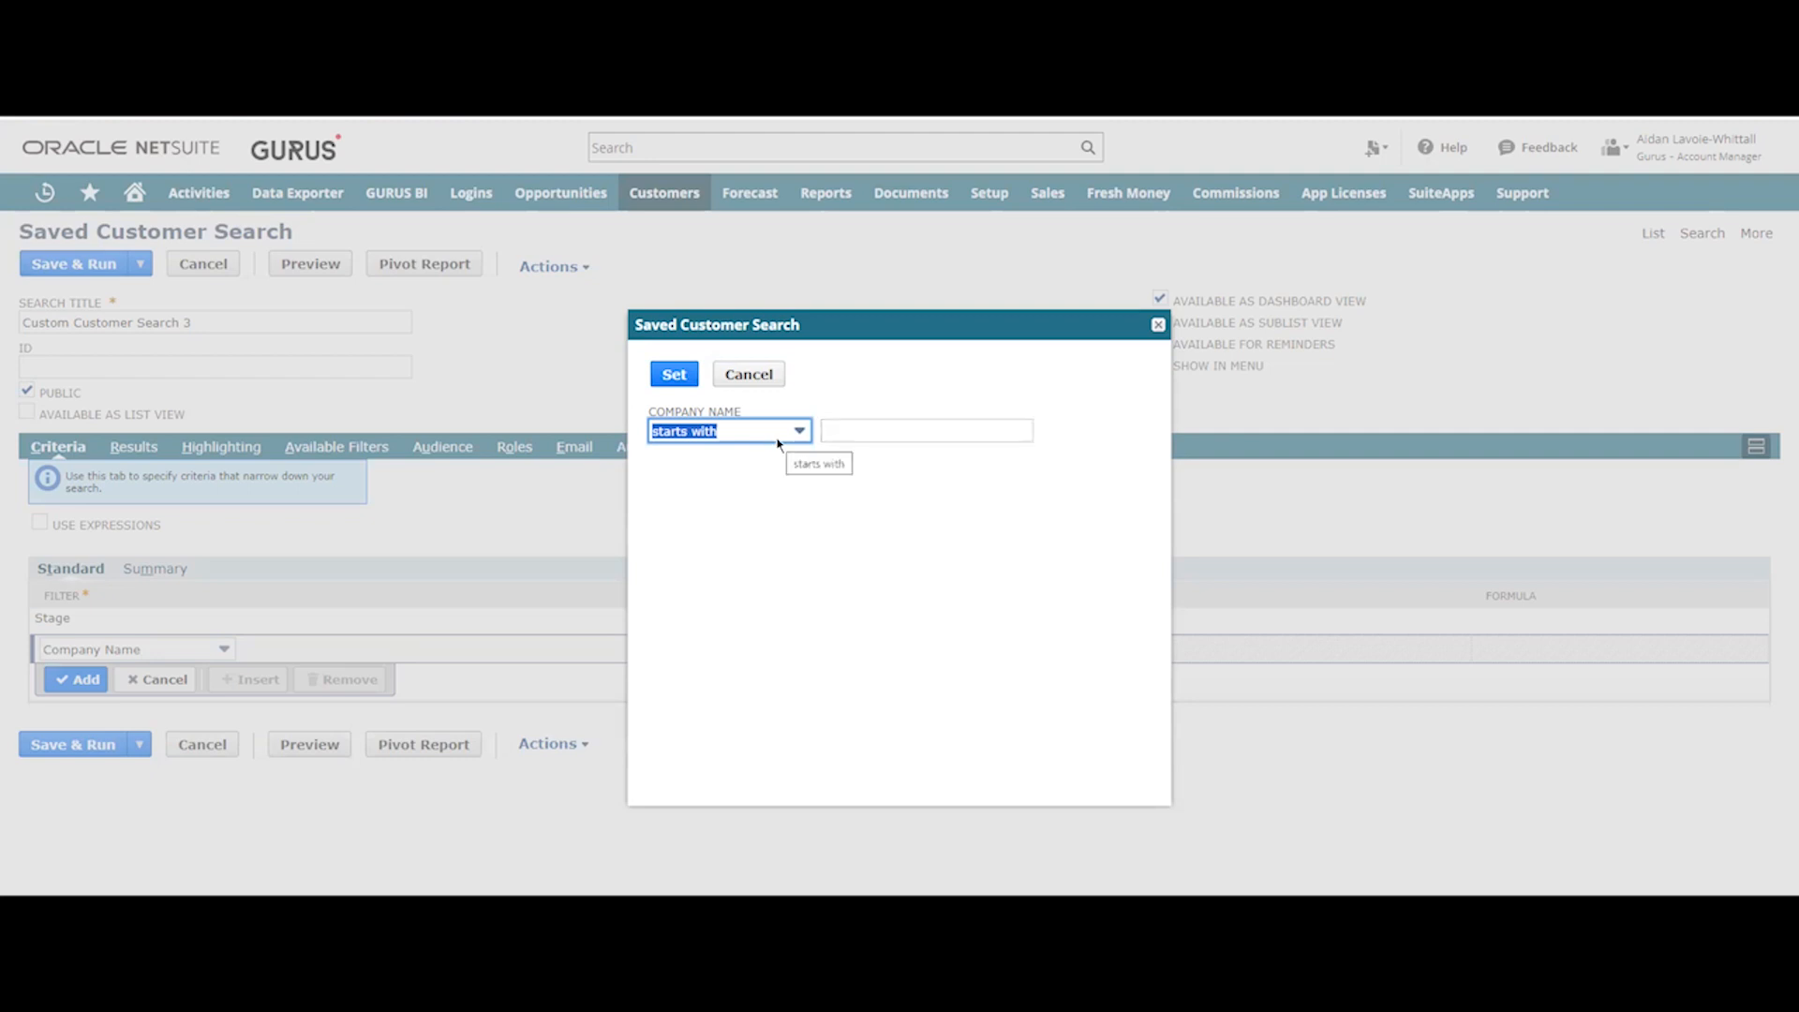
key(c)
key(Tab)
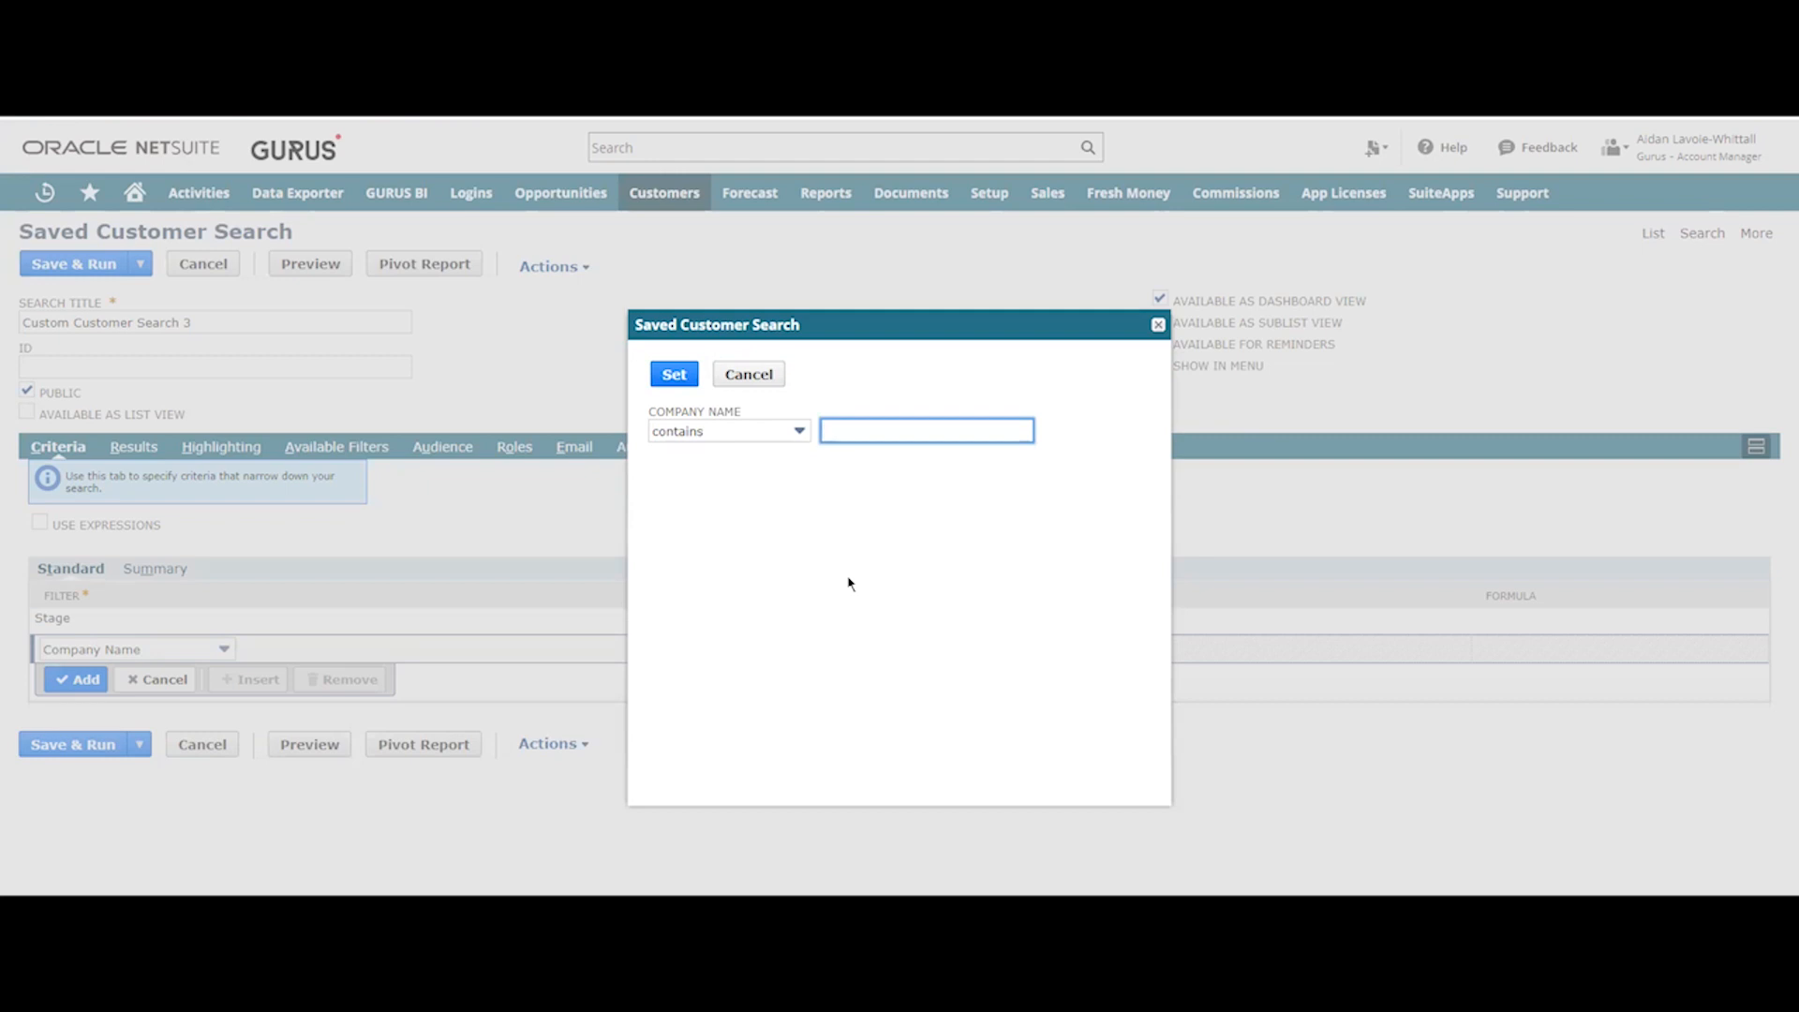
text(tester)
click(675, 380)
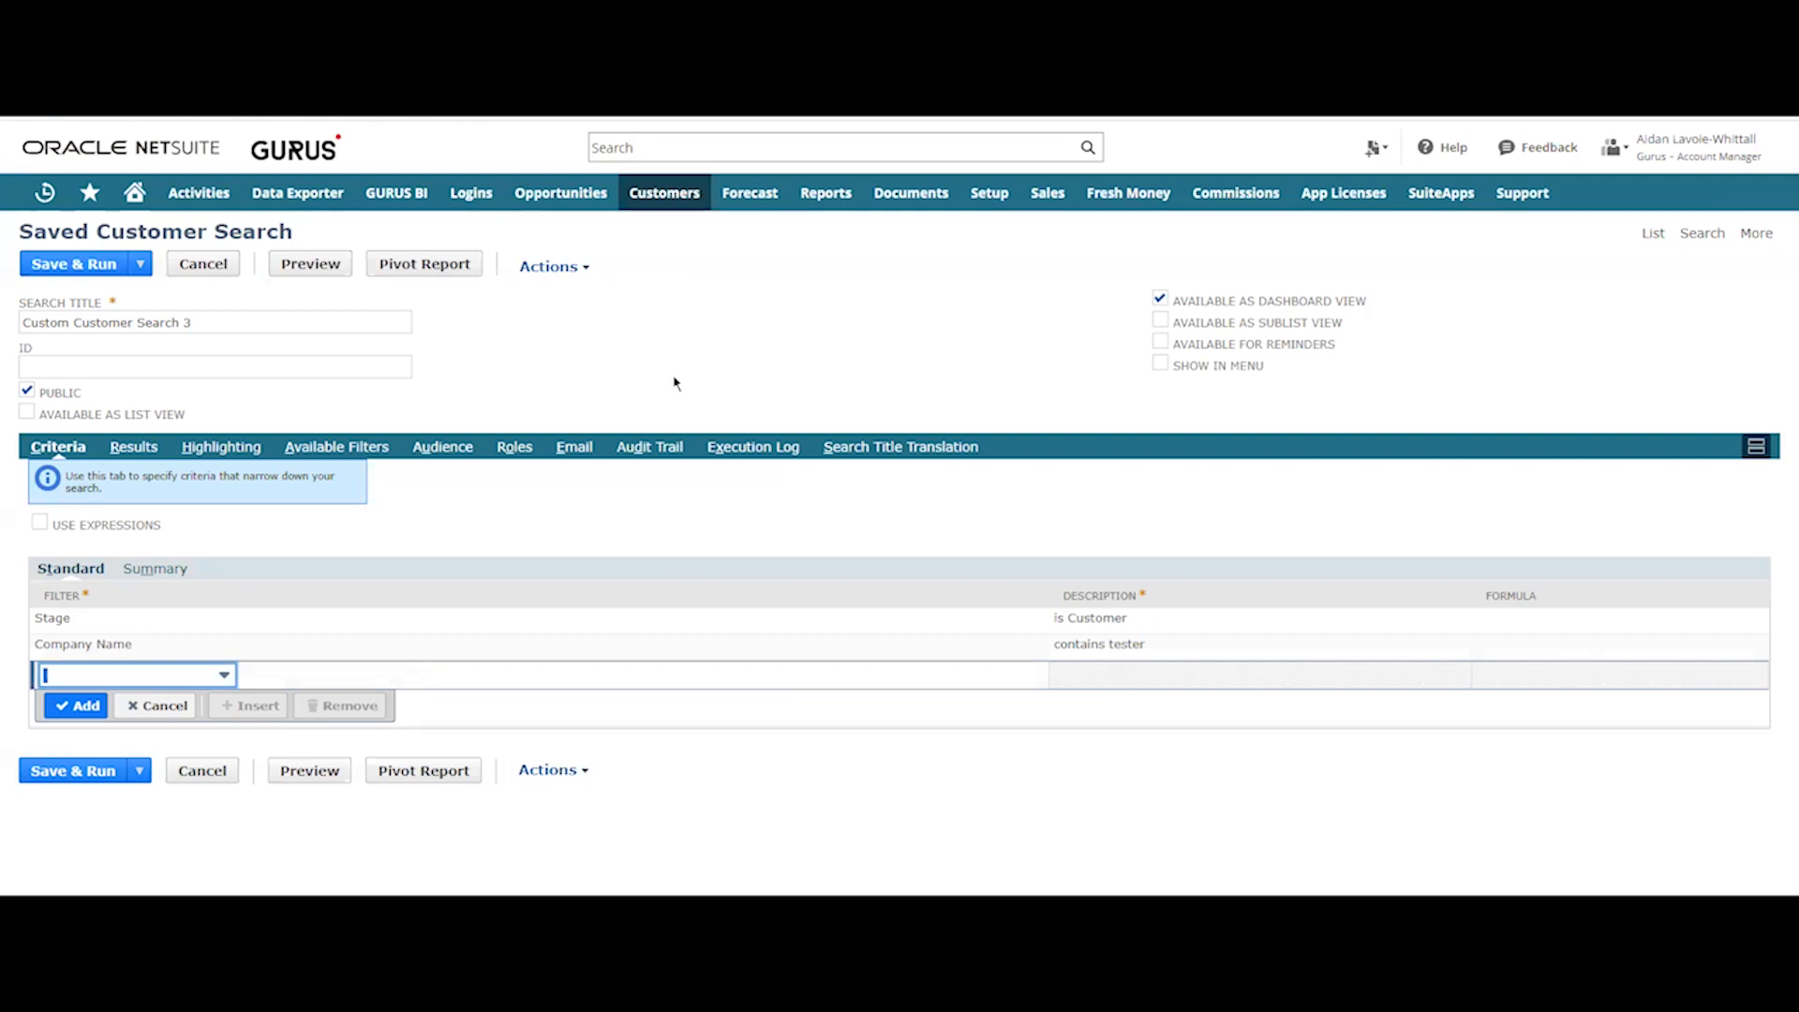
- Remove all the default result columns from the search
click(142, 450)
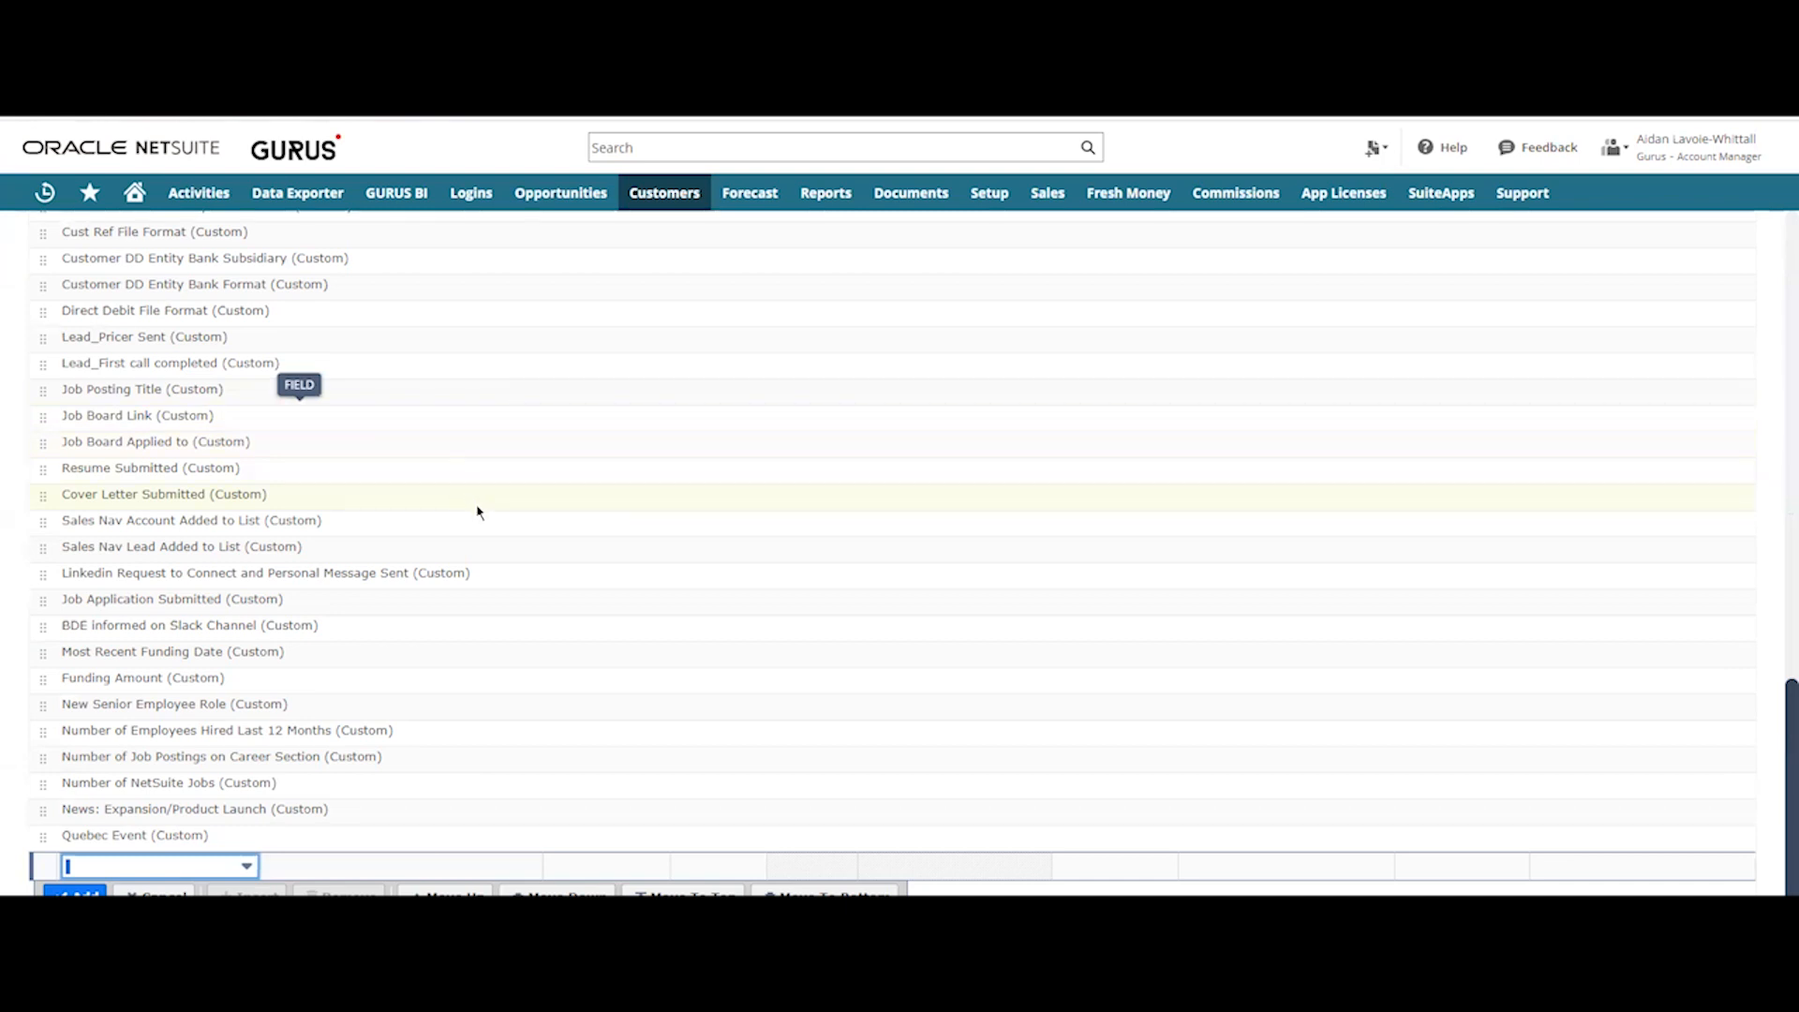
scroll(483, 517, up, 1)
scroll(486, 524, up, 5)
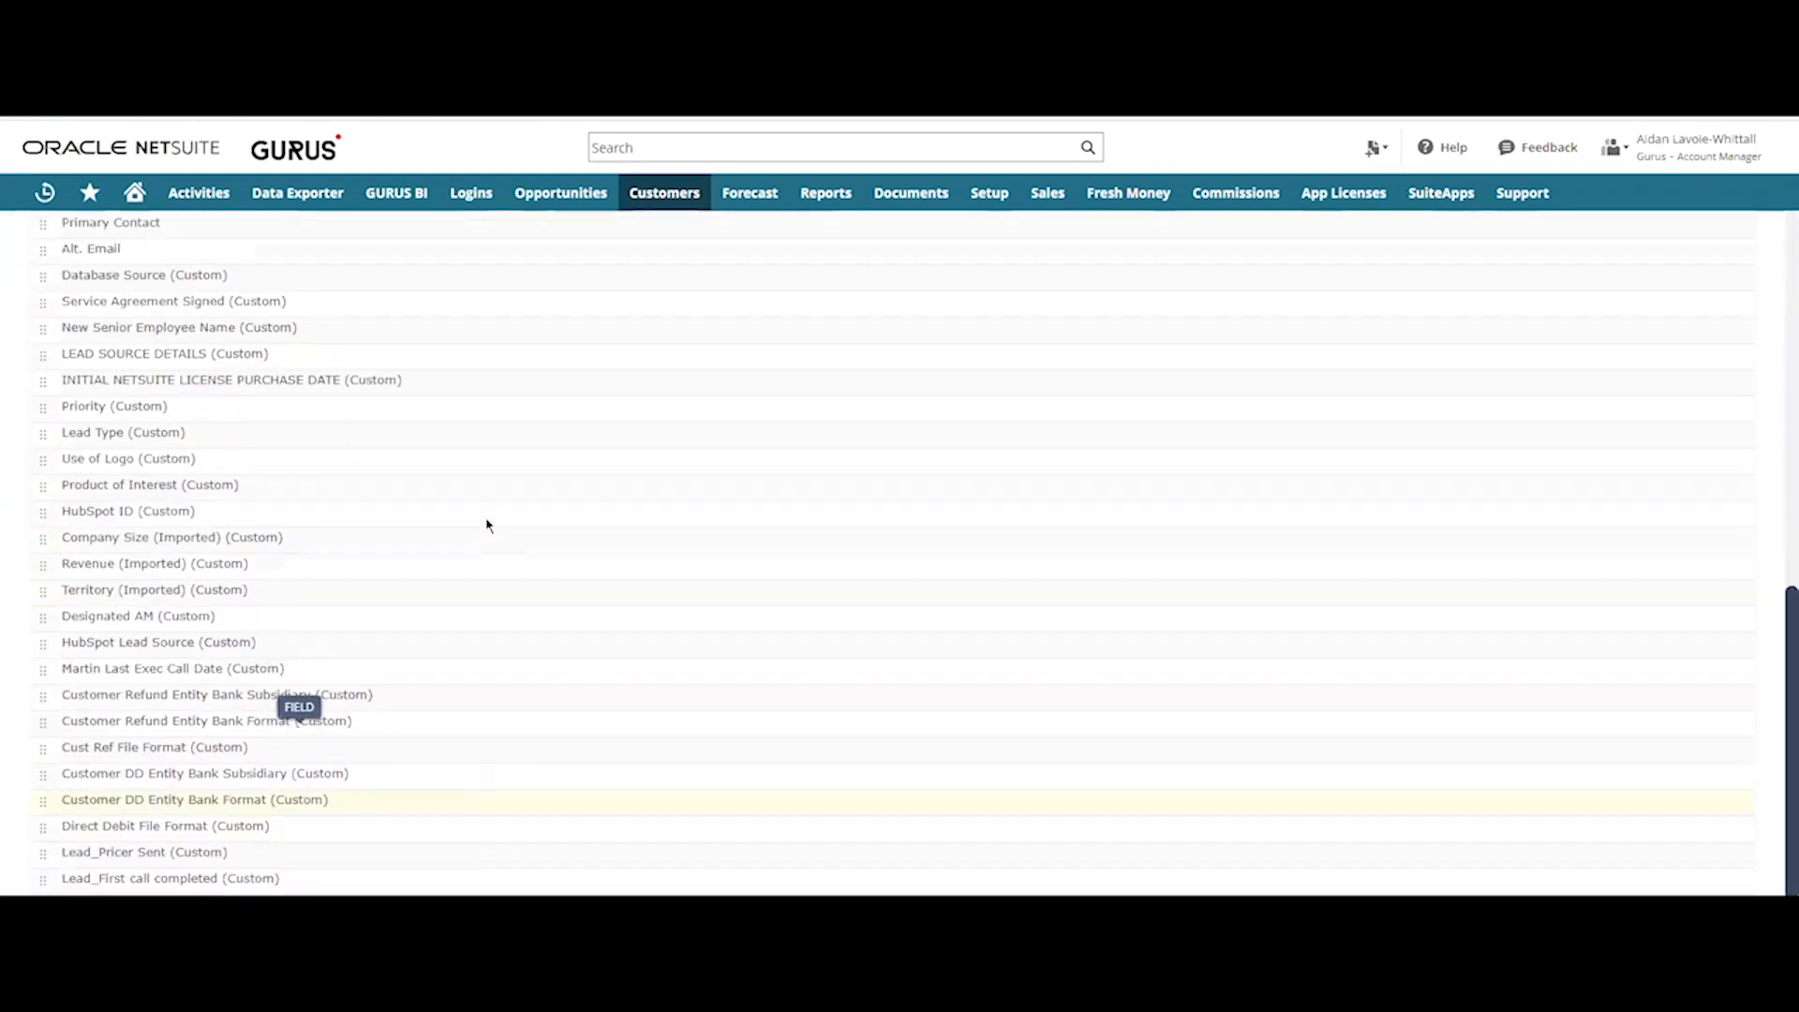
scroll(486, 525, up, 5)
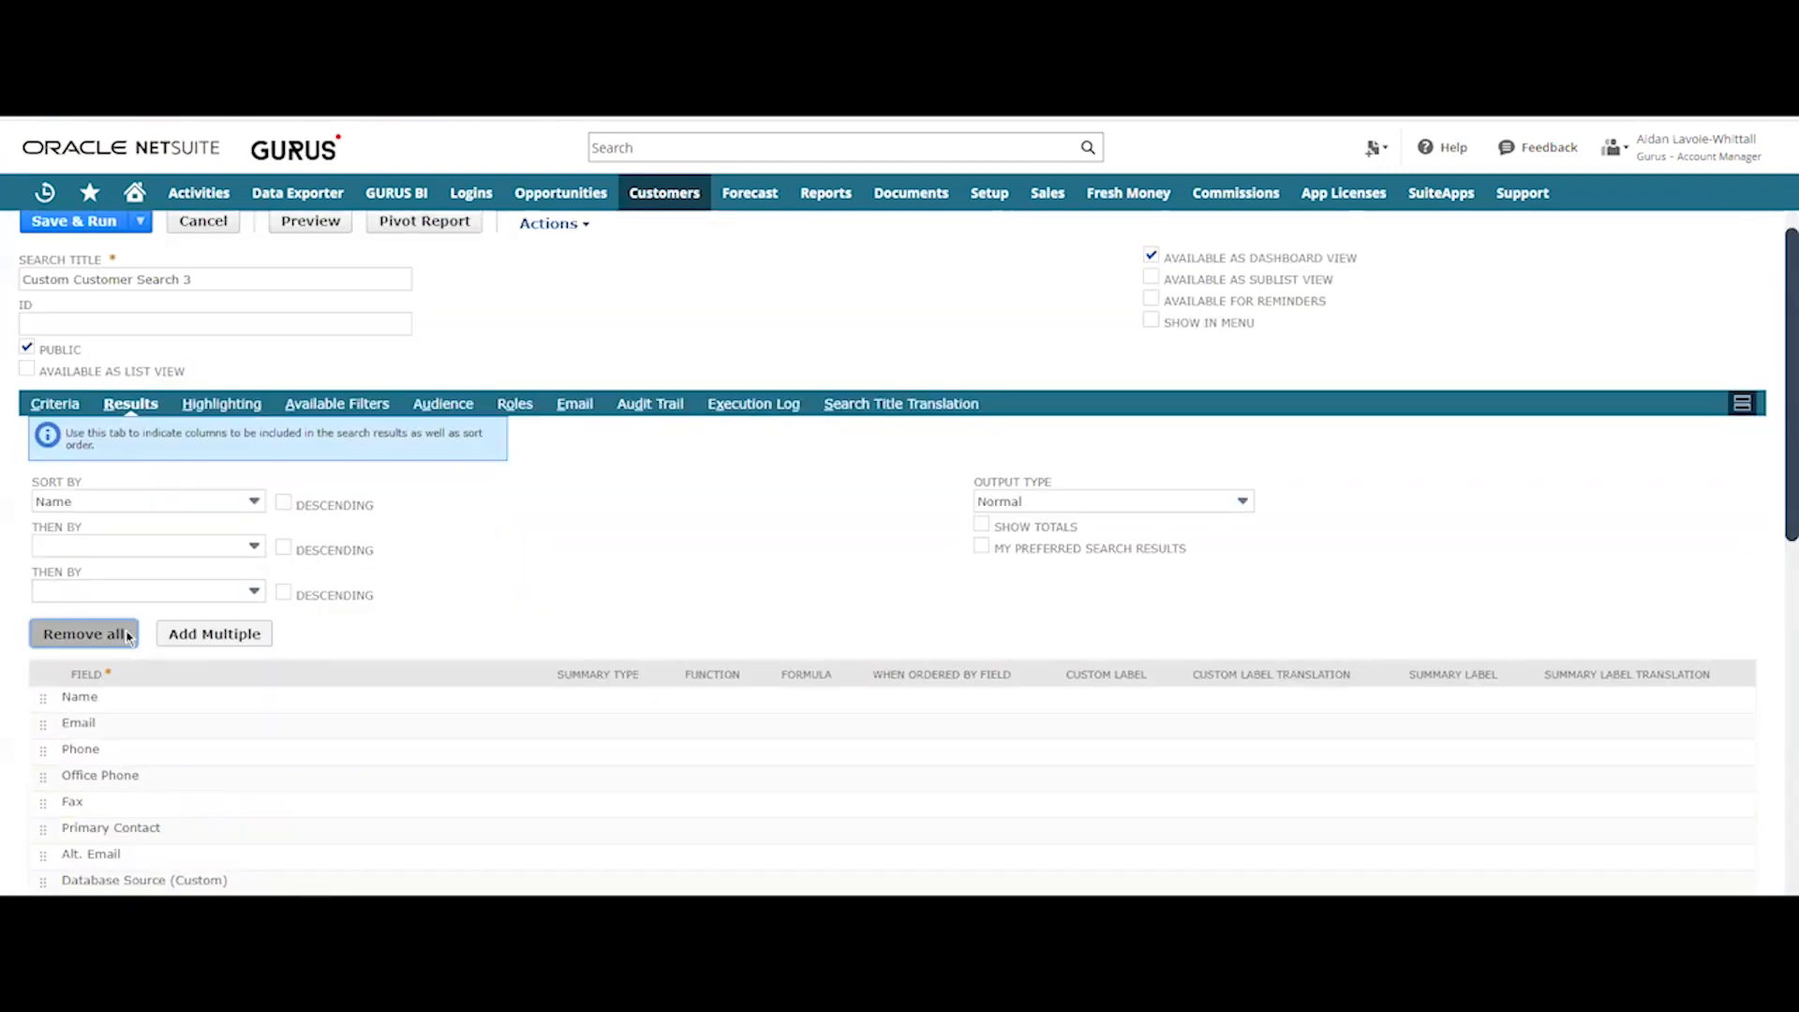
click(84, 634)
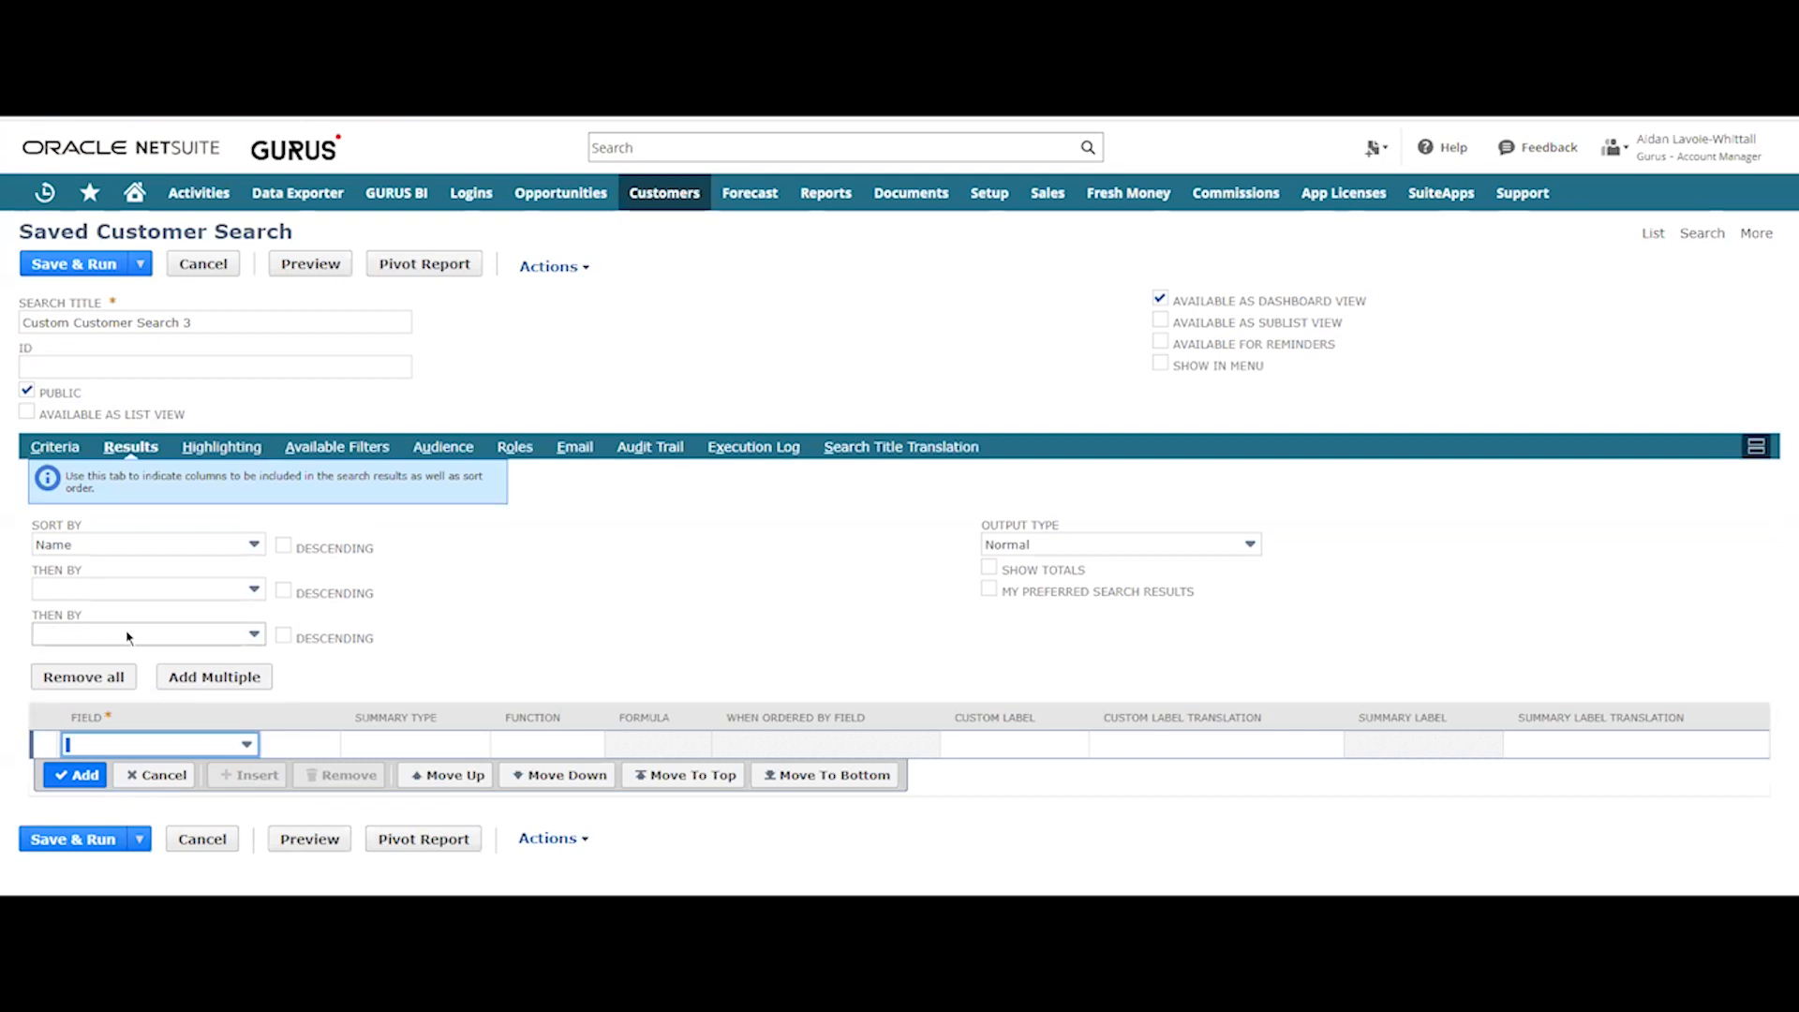
- Add Company Name as the first result column
click(145, 747)
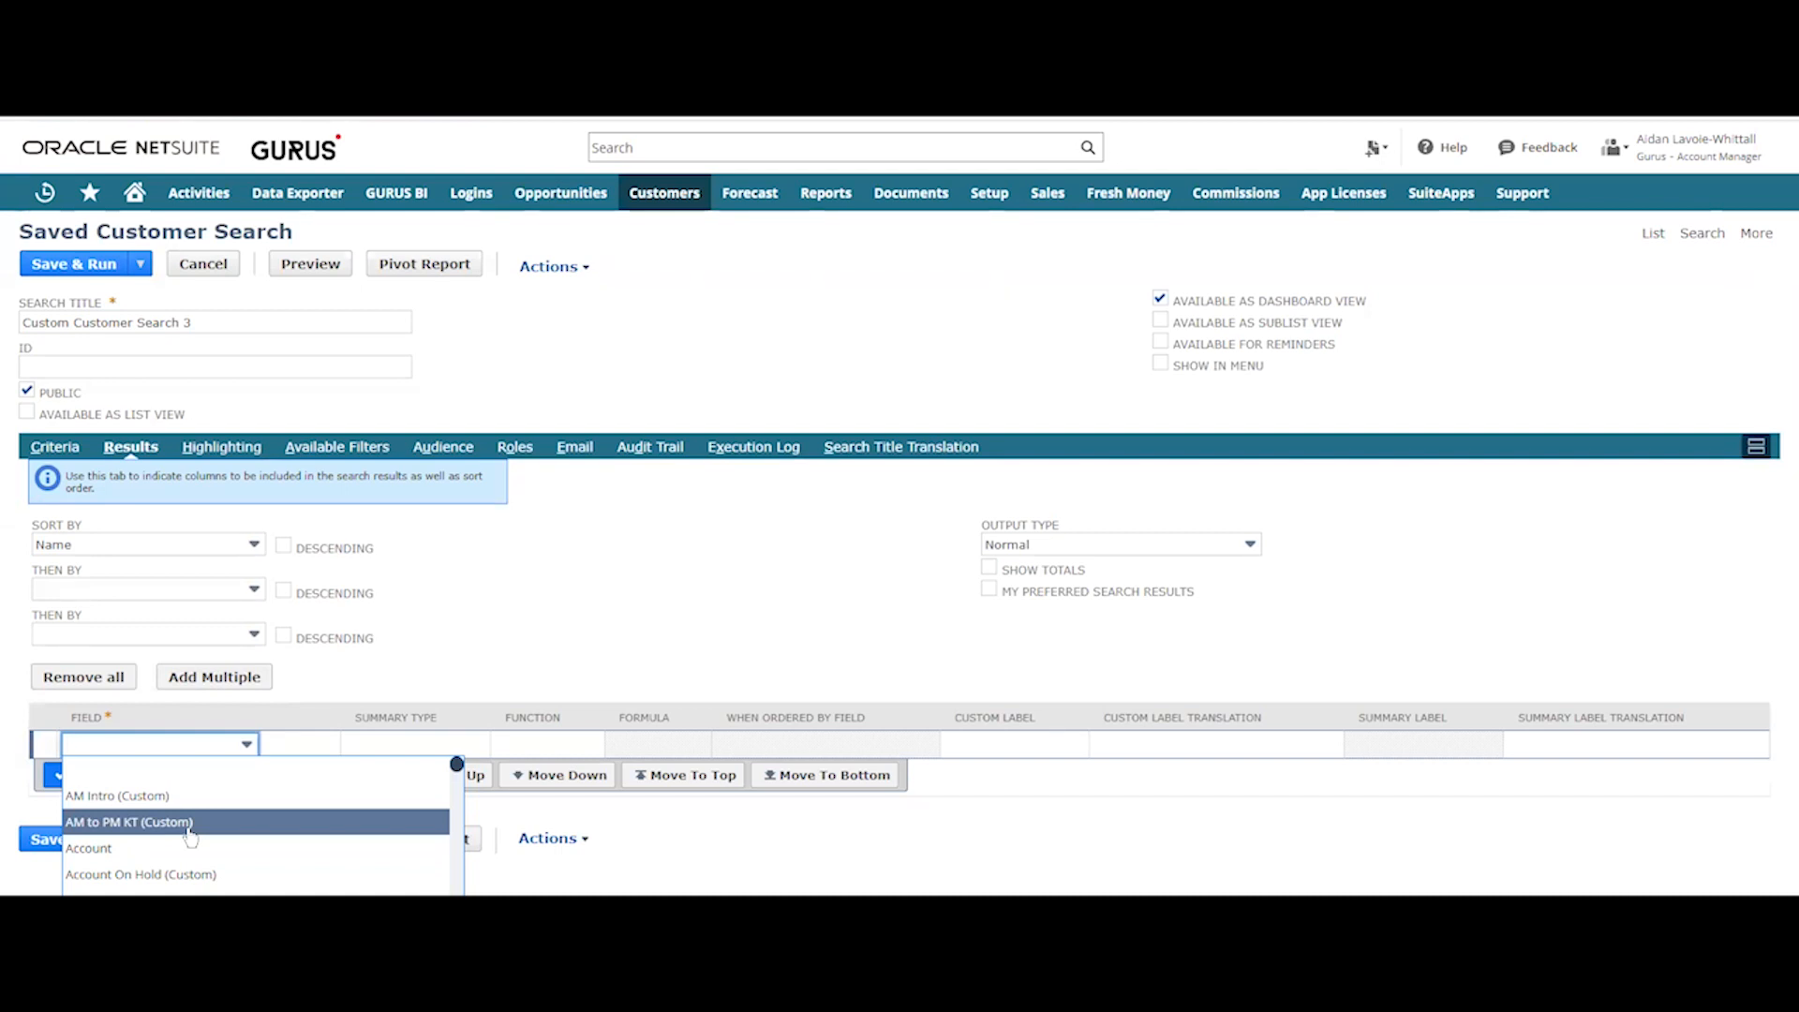
click(421, 660)
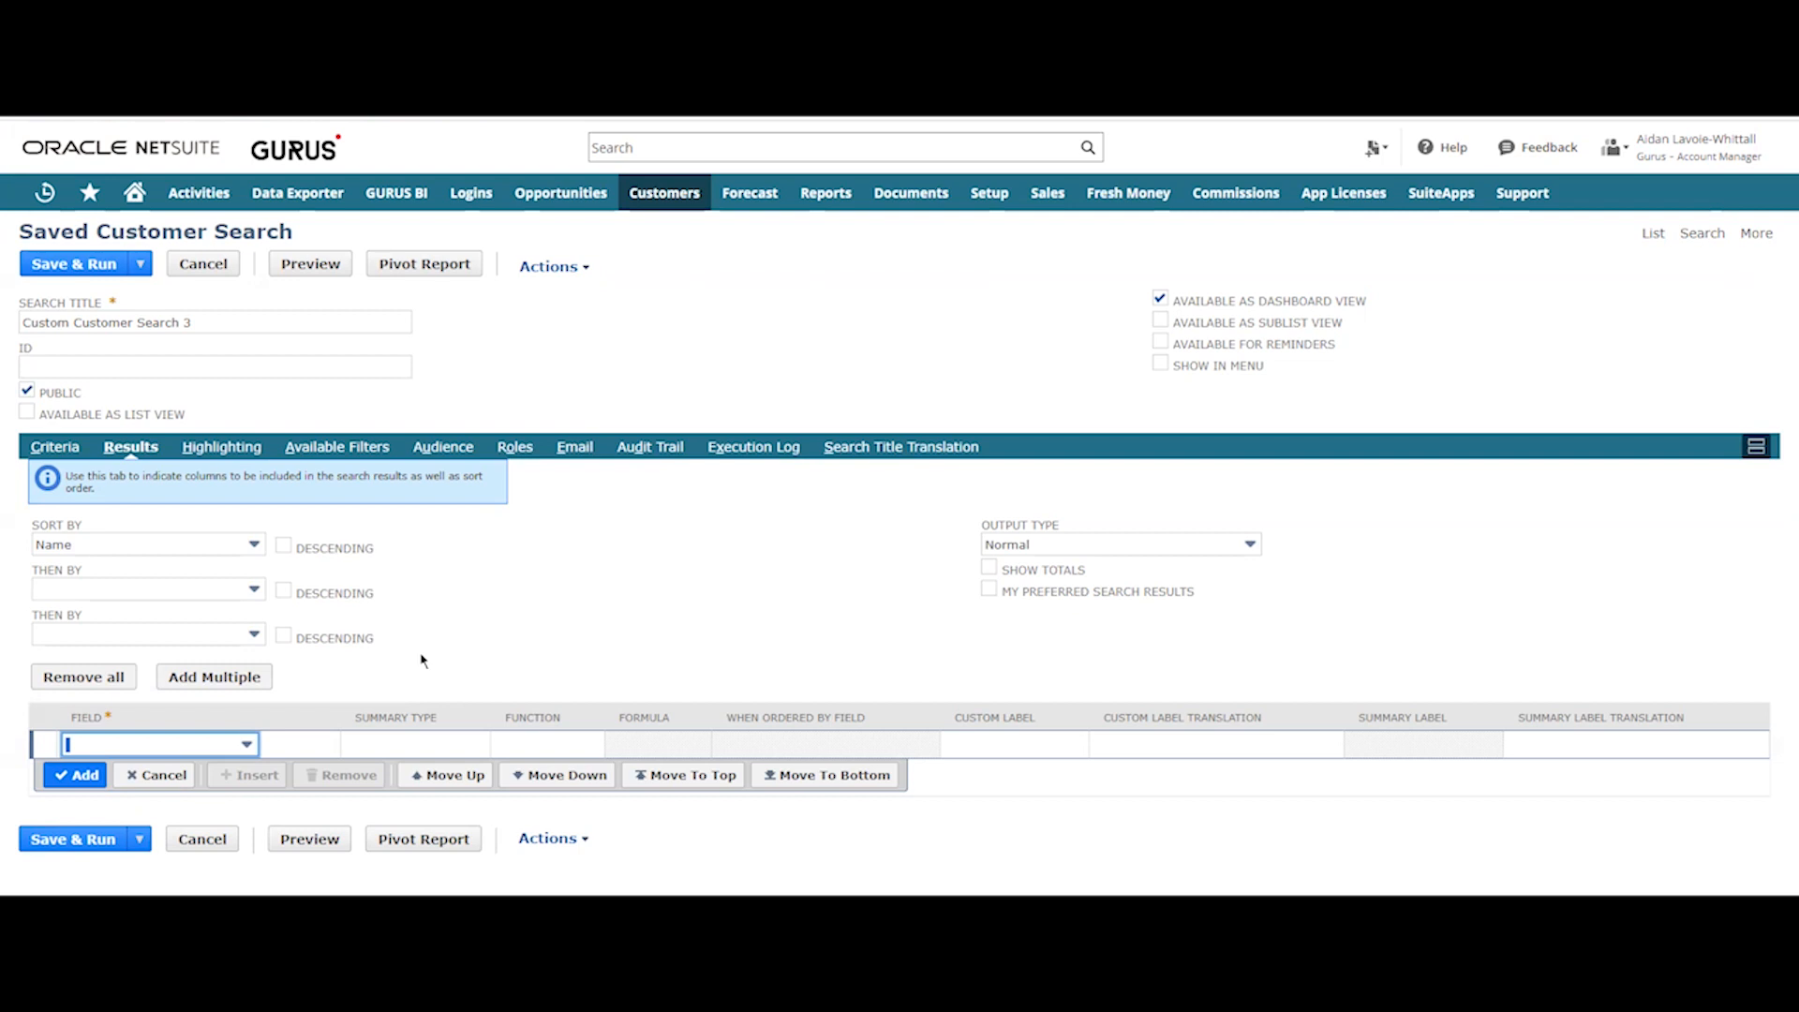
text(ction L)
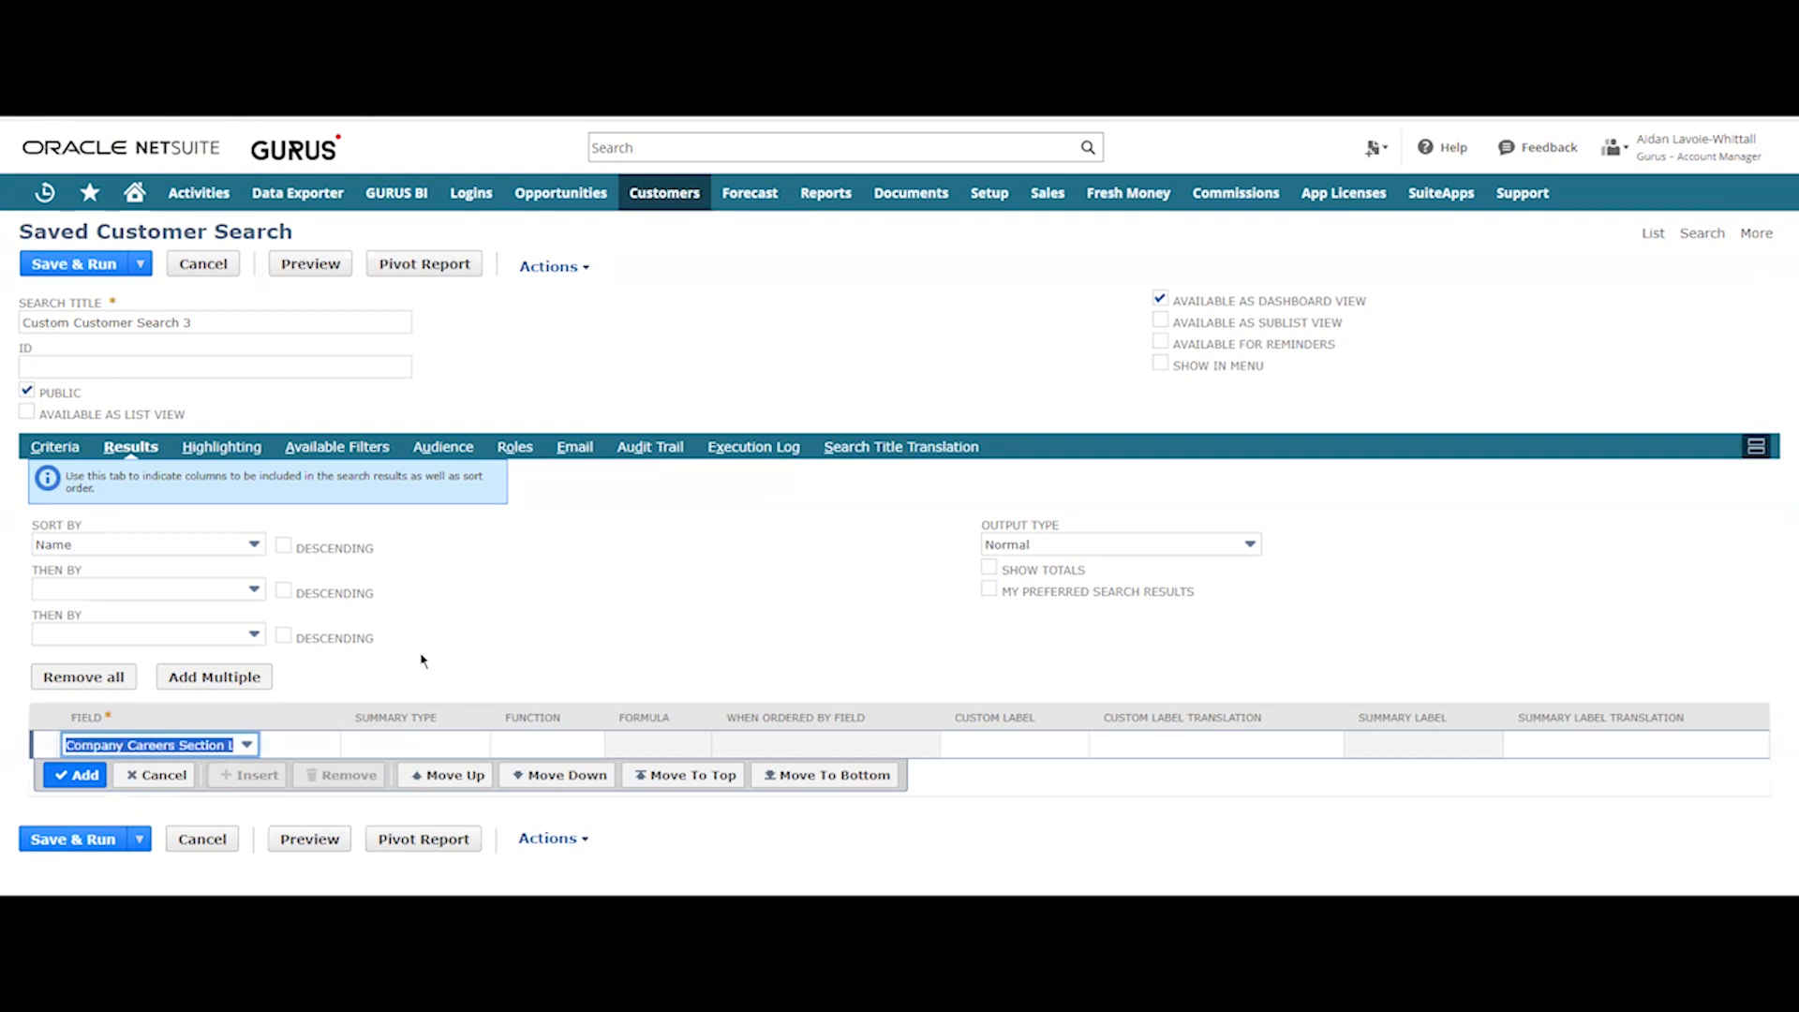
click(246, 745)
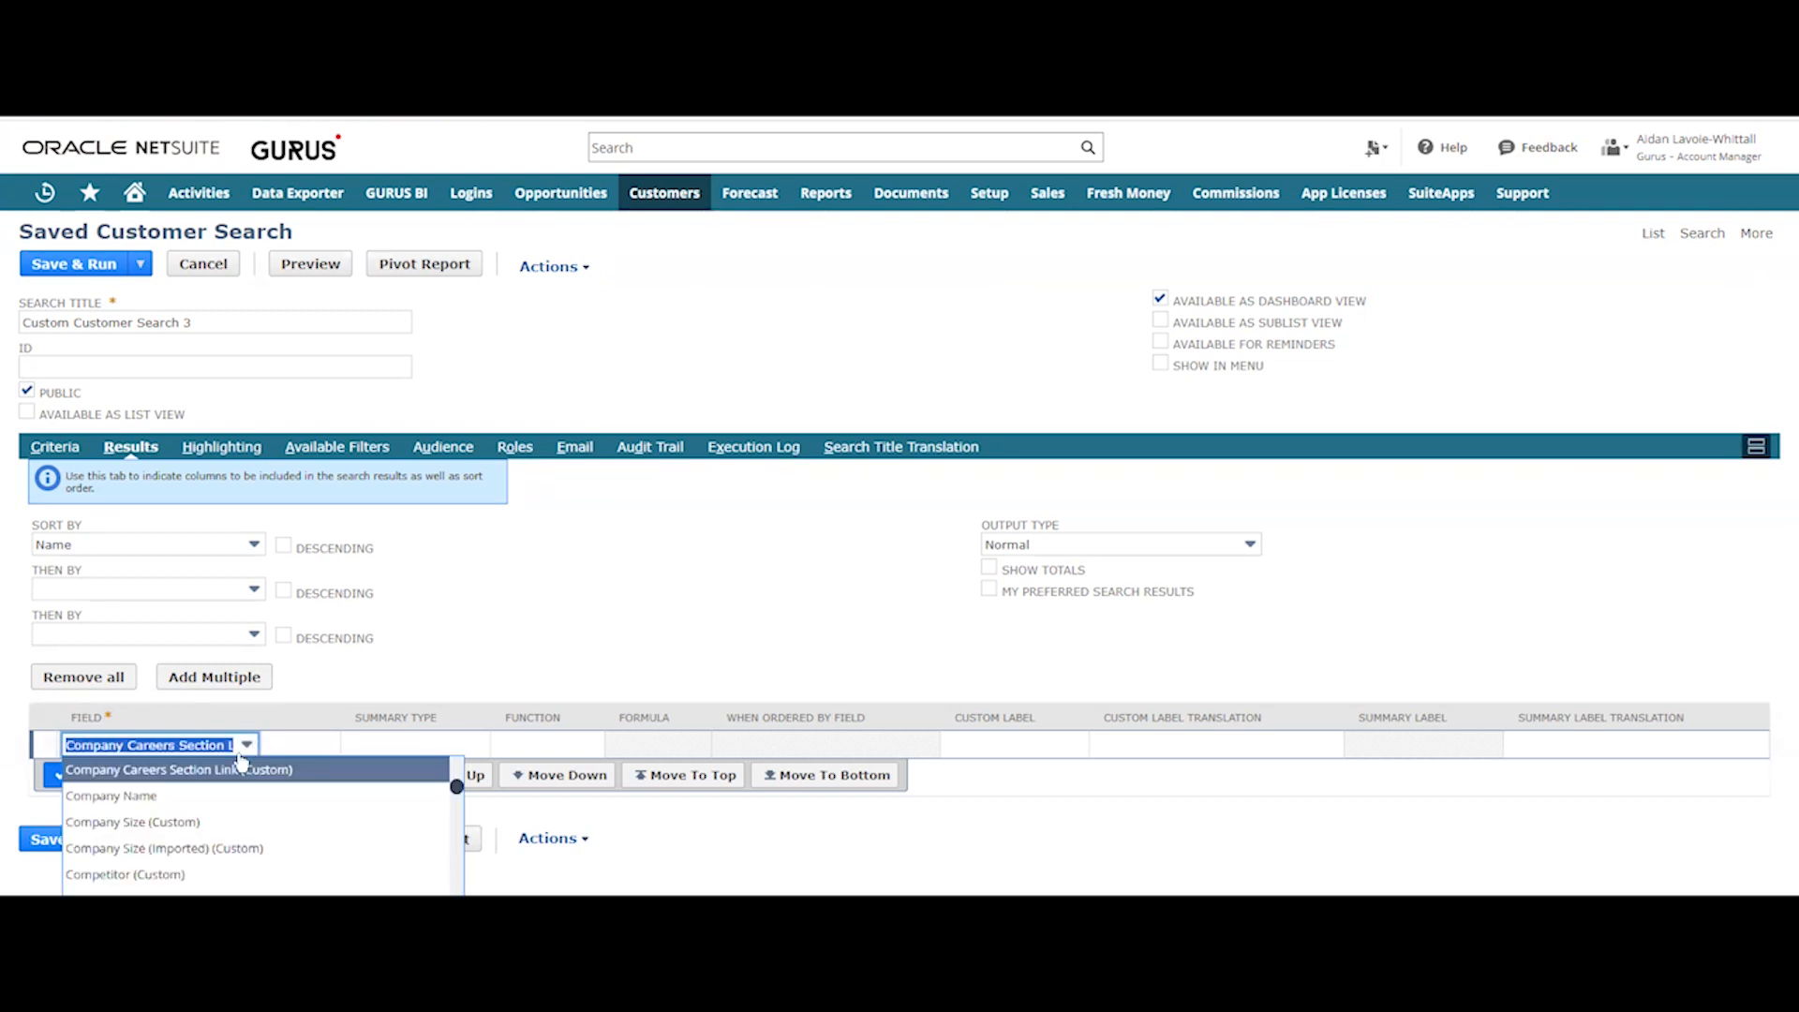
click(198, 797)
click(76, 775)
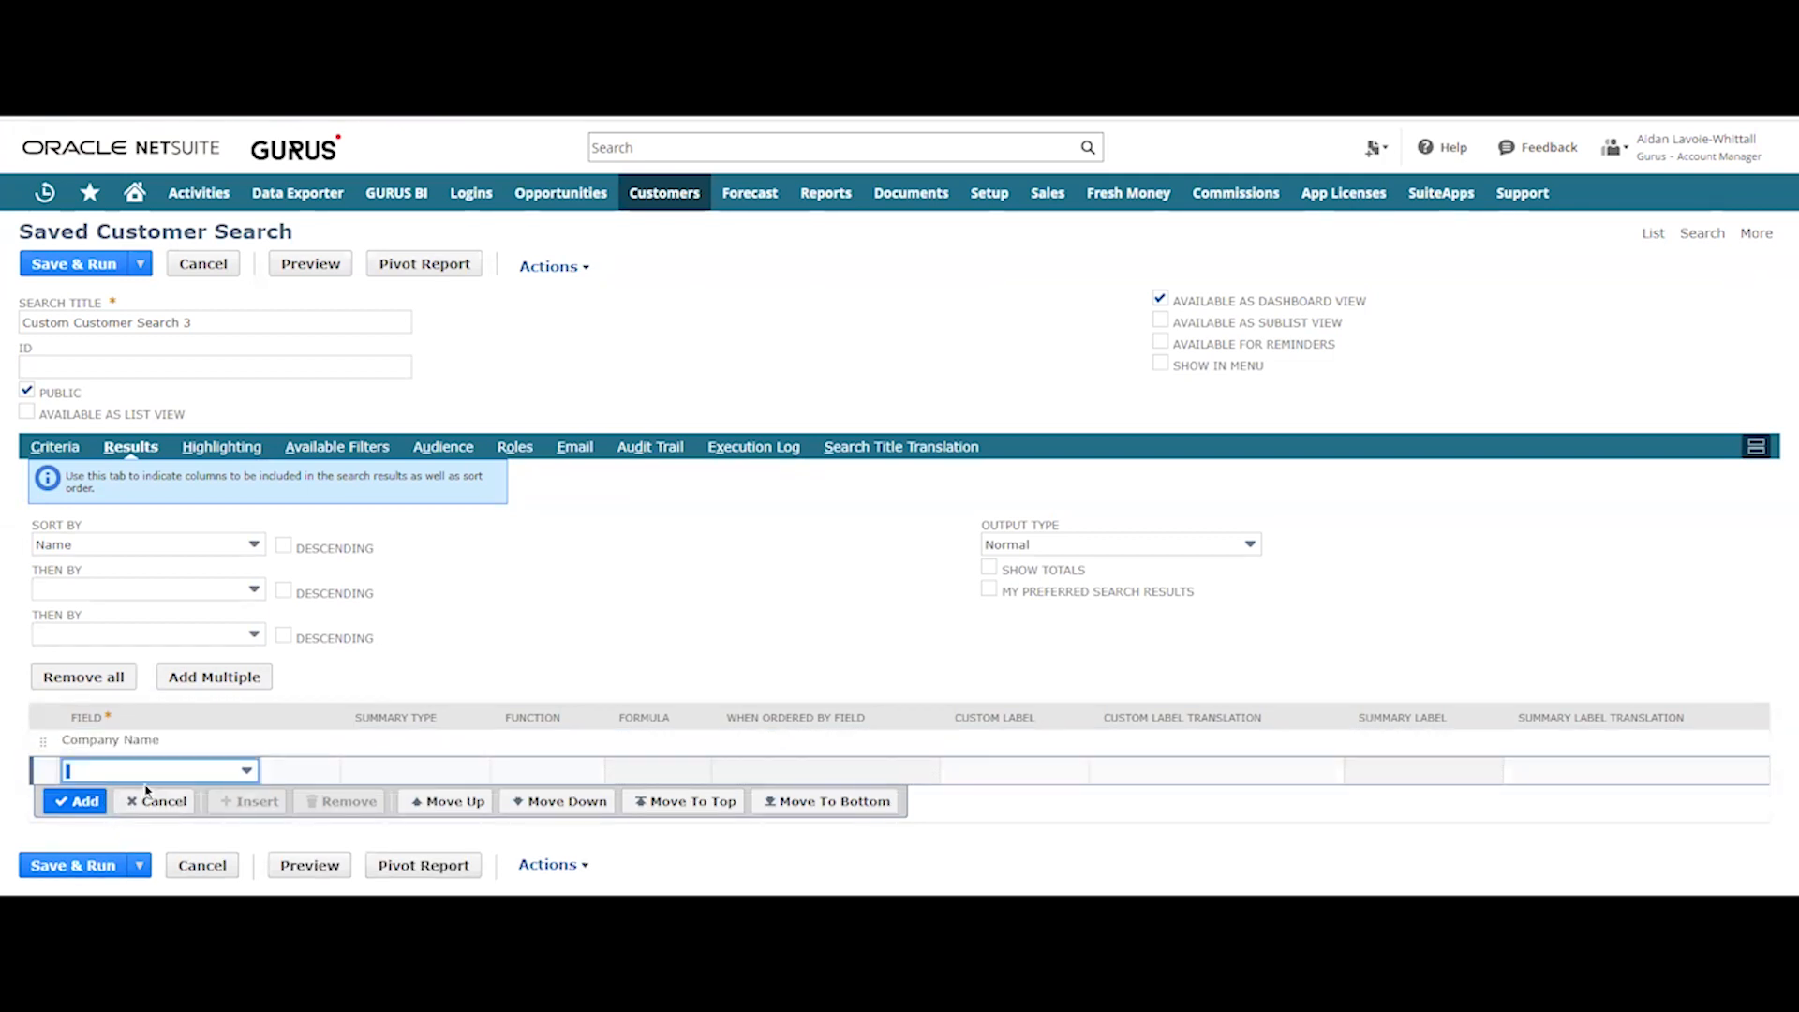
- Add Industry (Custom) and Date Created as further result columns below Company Name
text(ind)
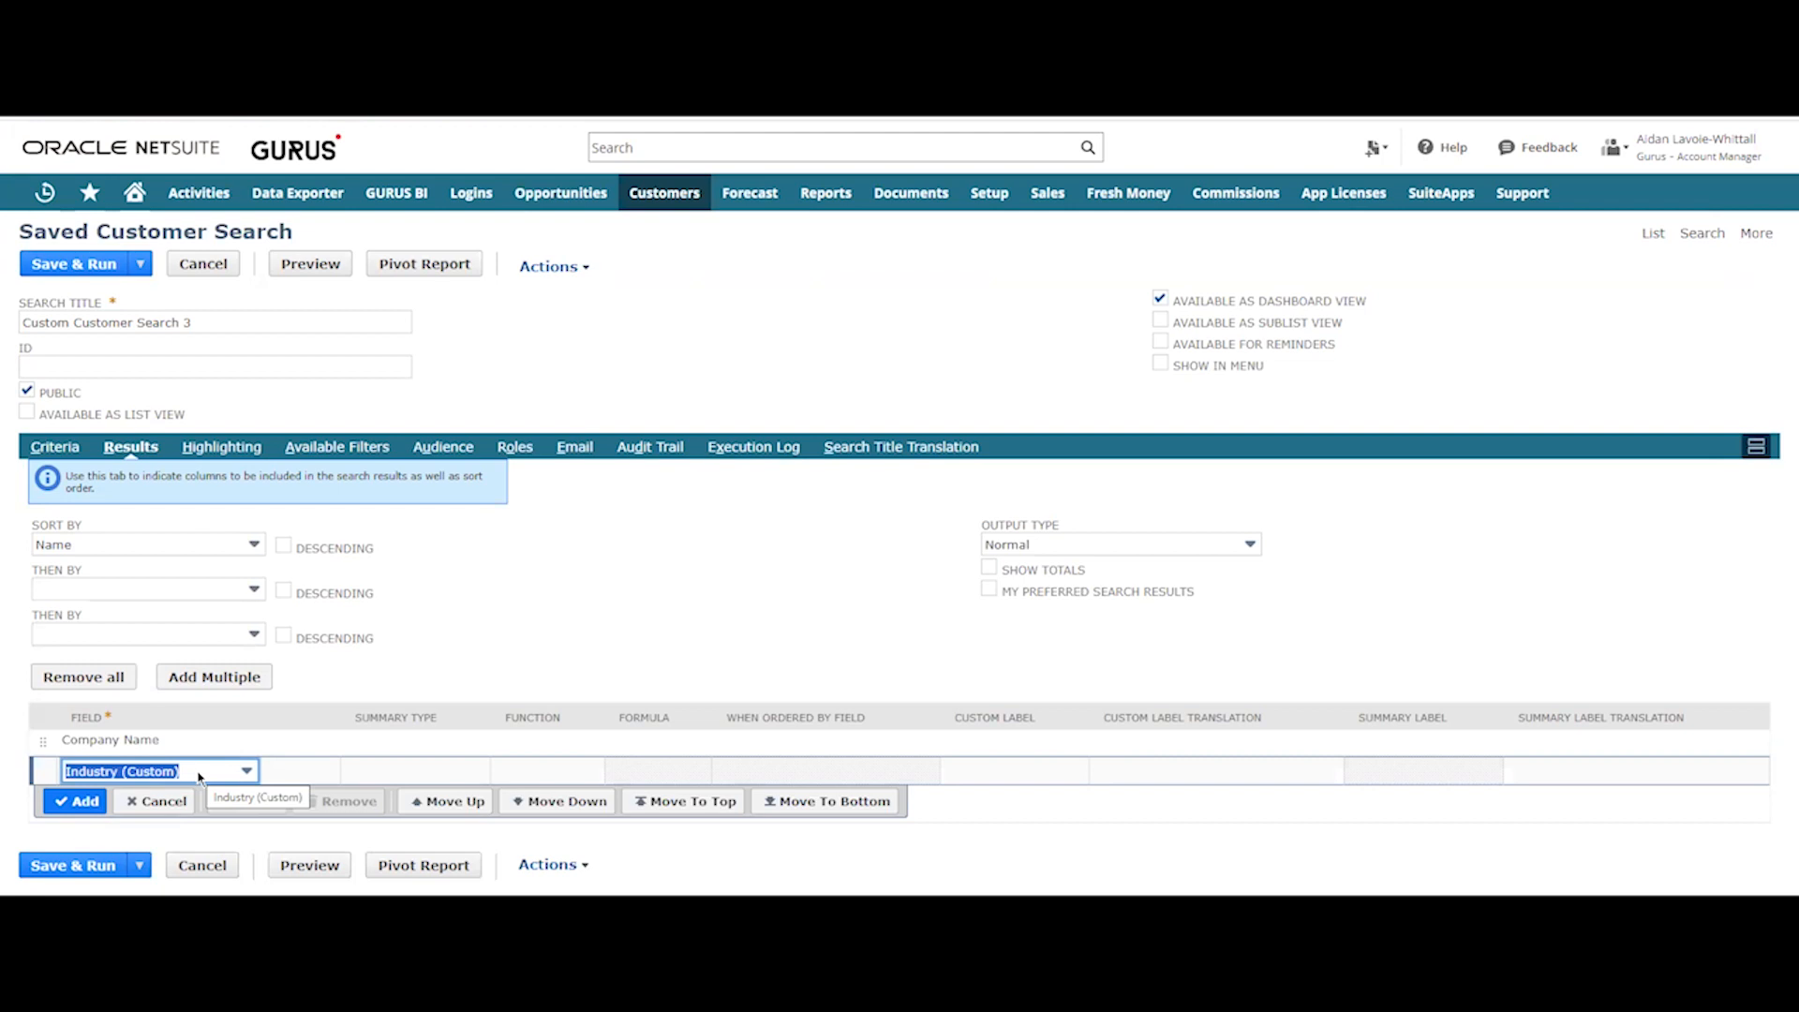
click(89, 803)
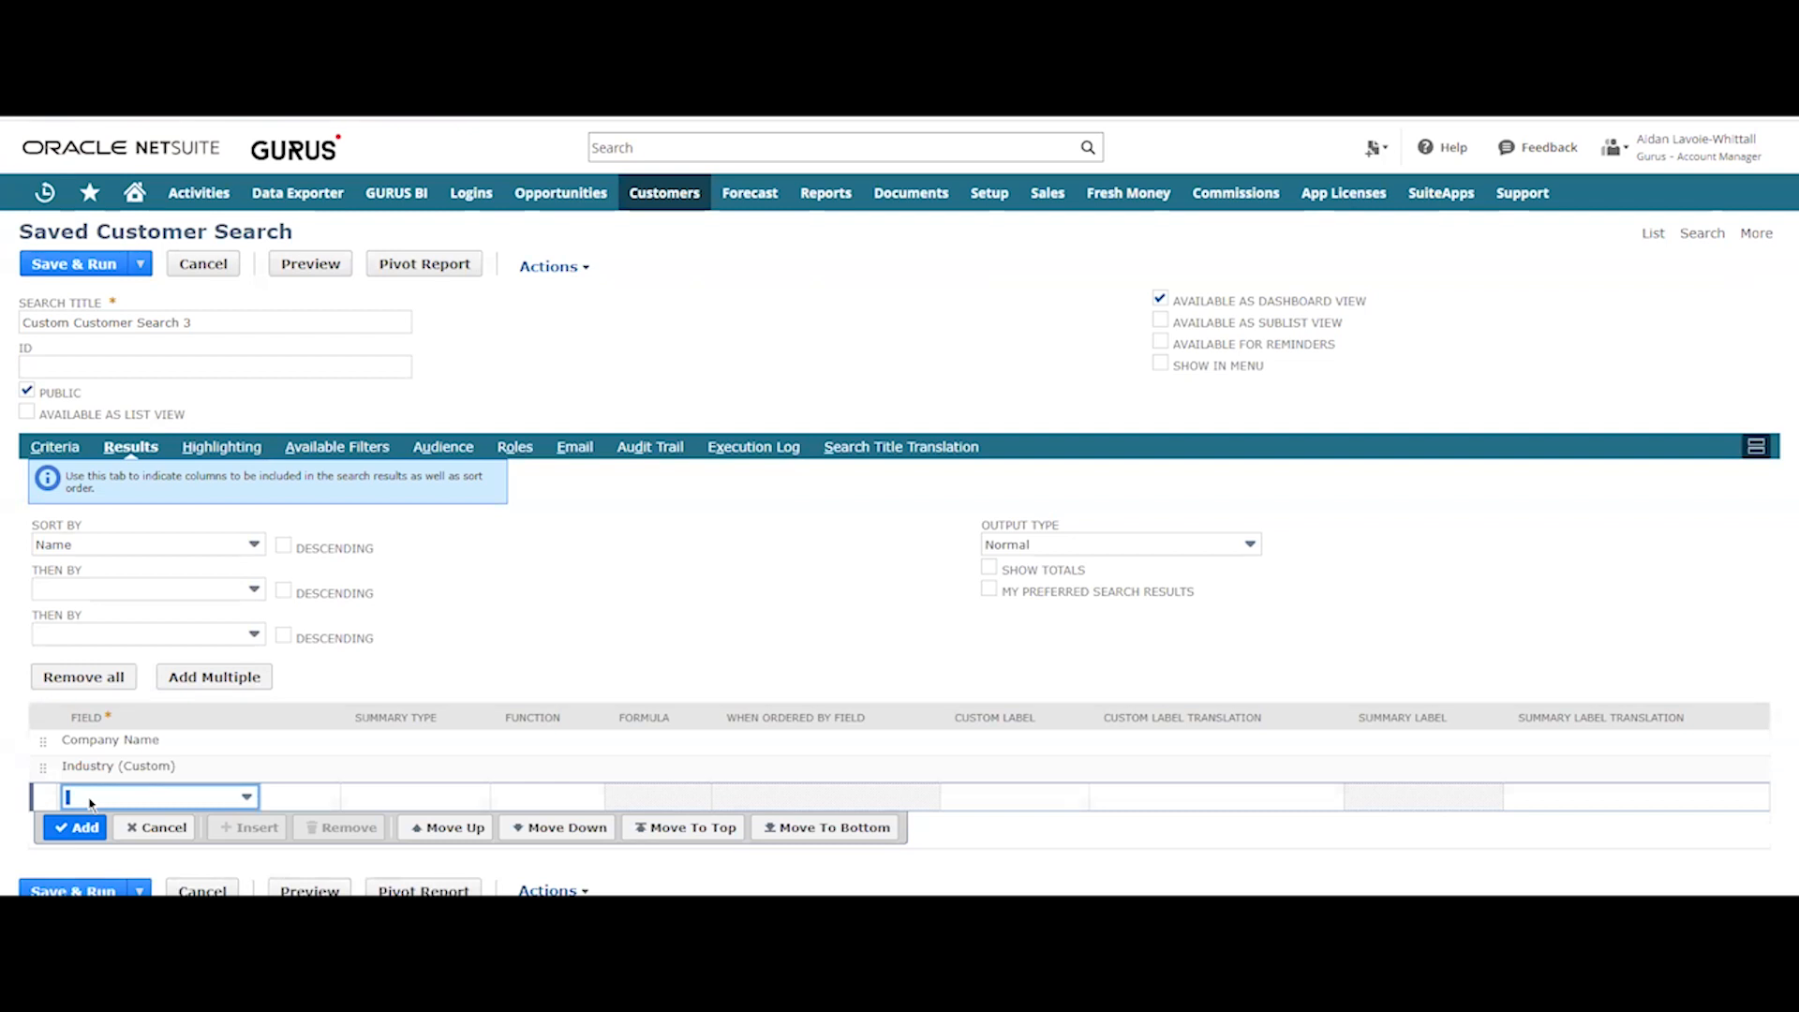
text(Date Closed)
click(246, 796)
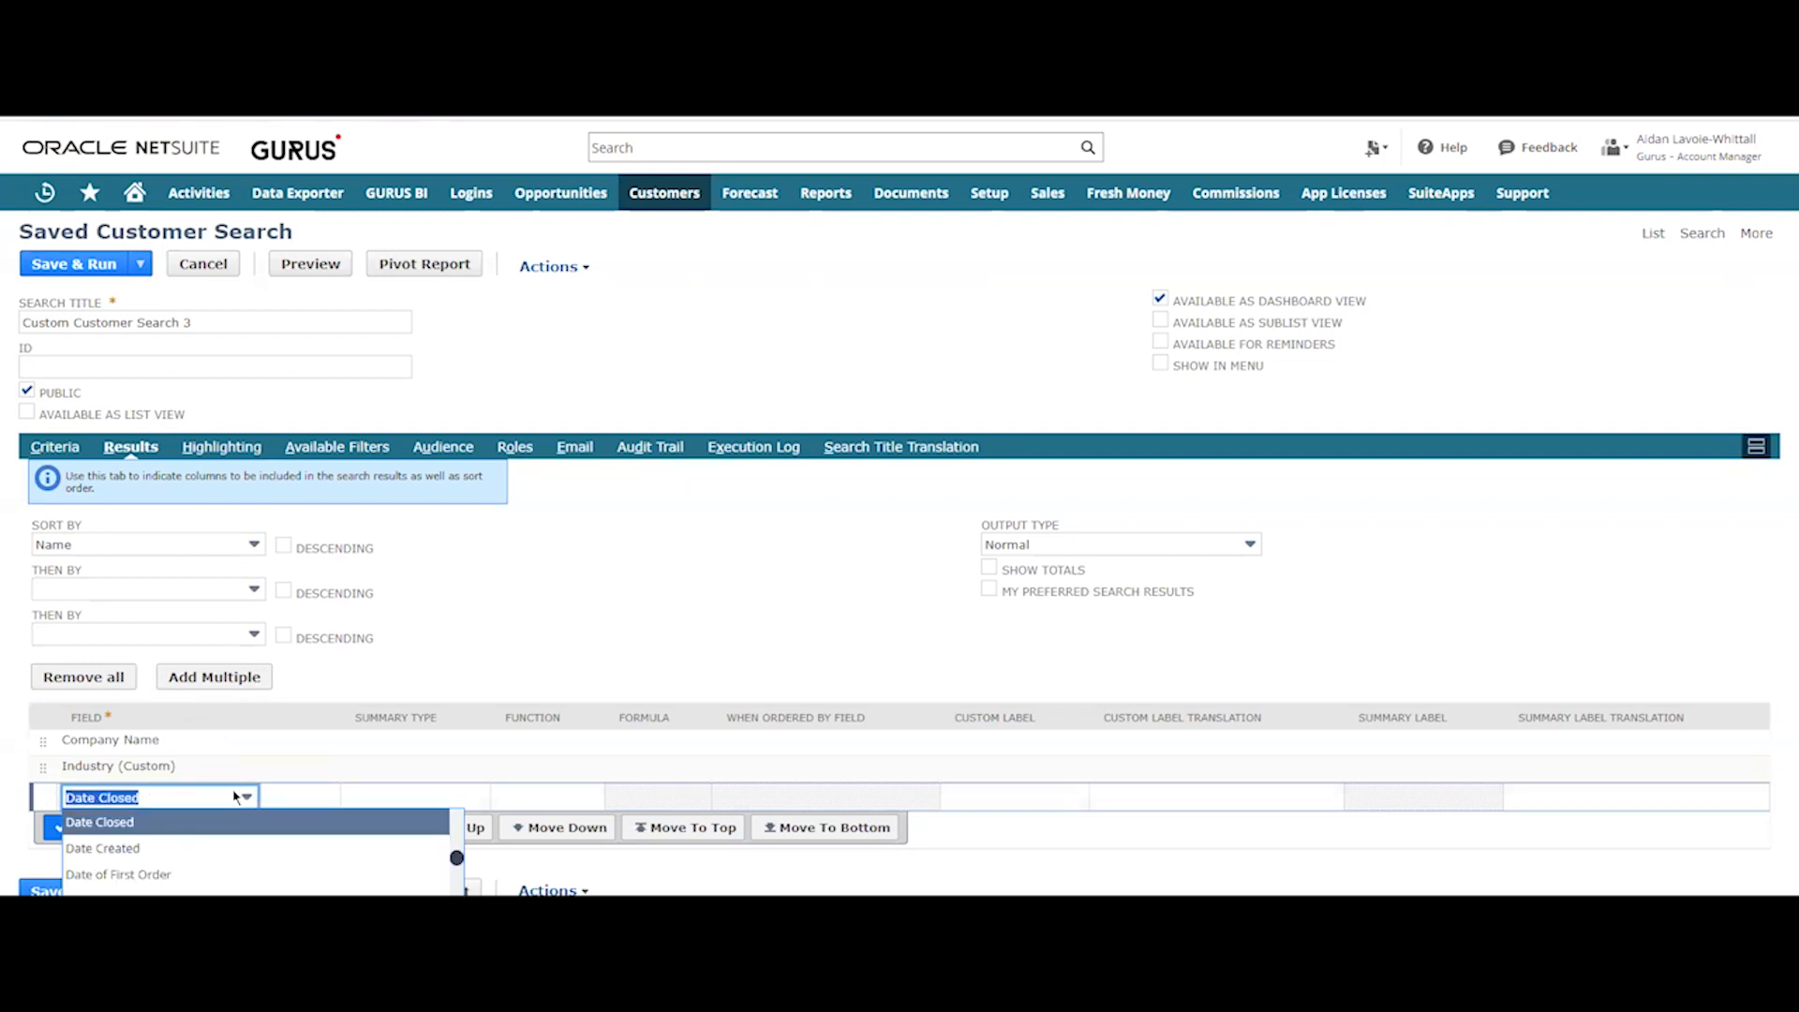
click(170, 849)
click(90, 831)
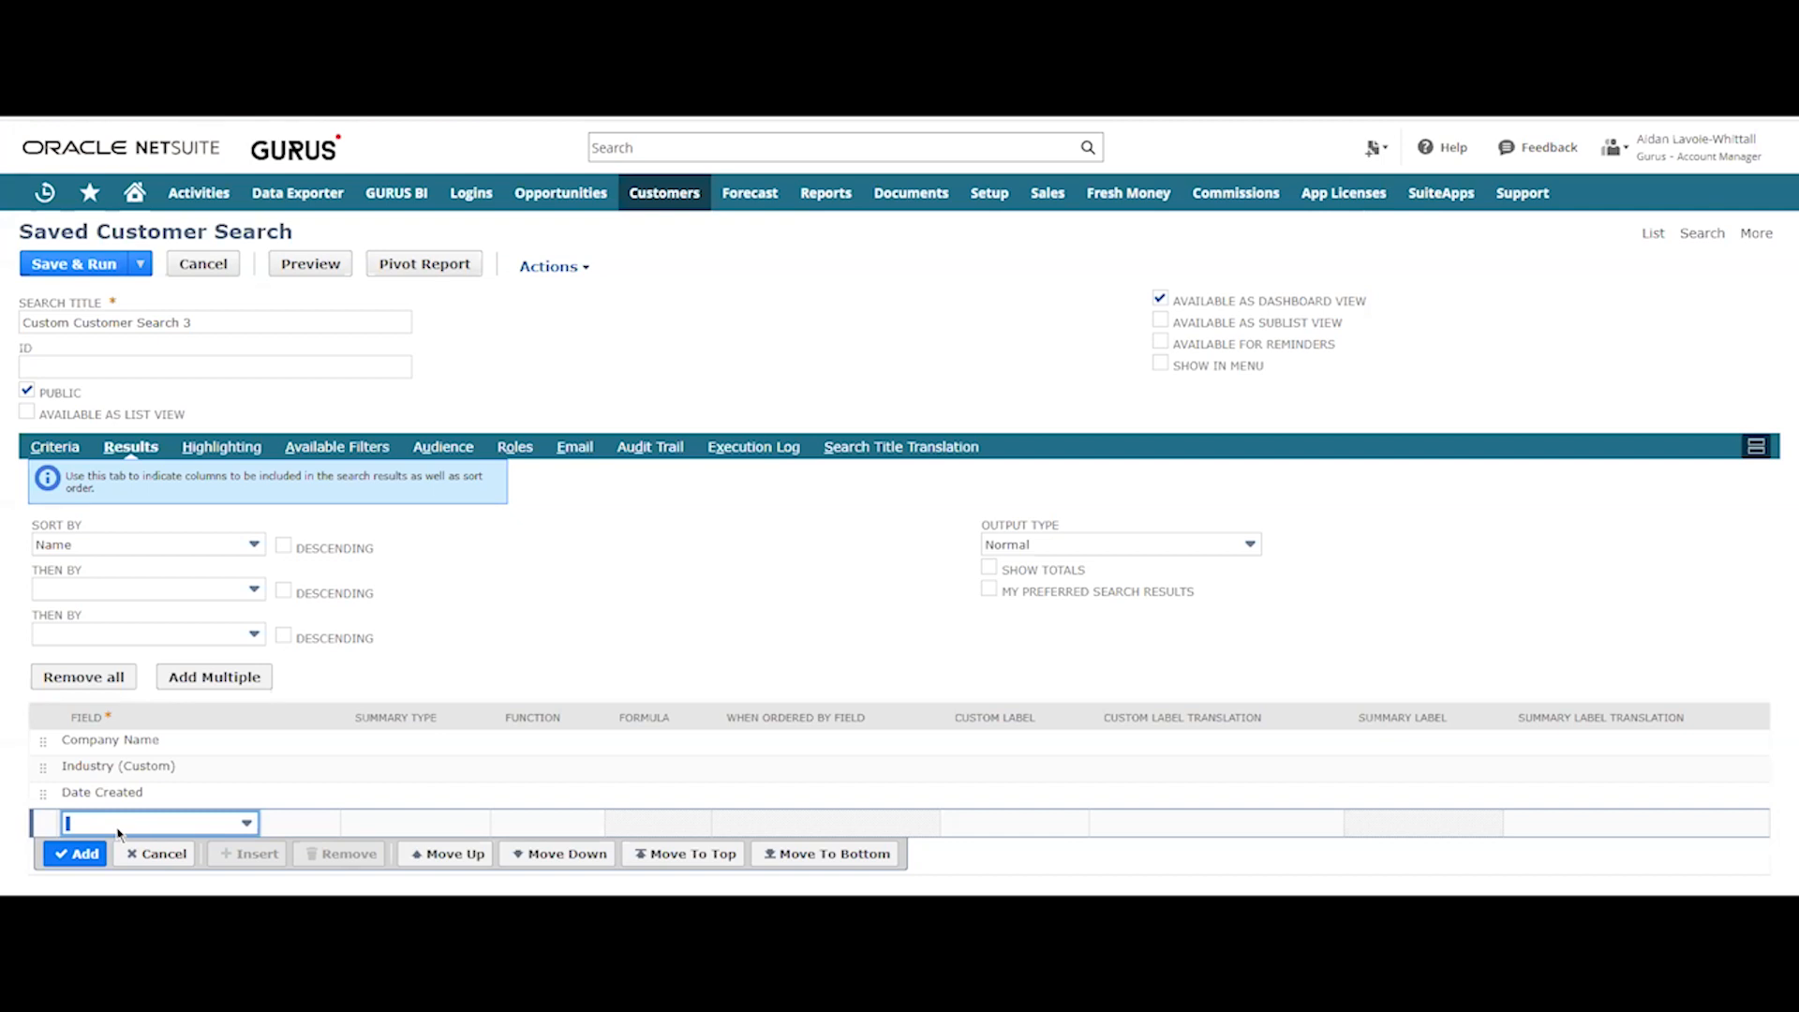
- Add the related Contact record's Email field as a result column below Date Created
click(249, 821)
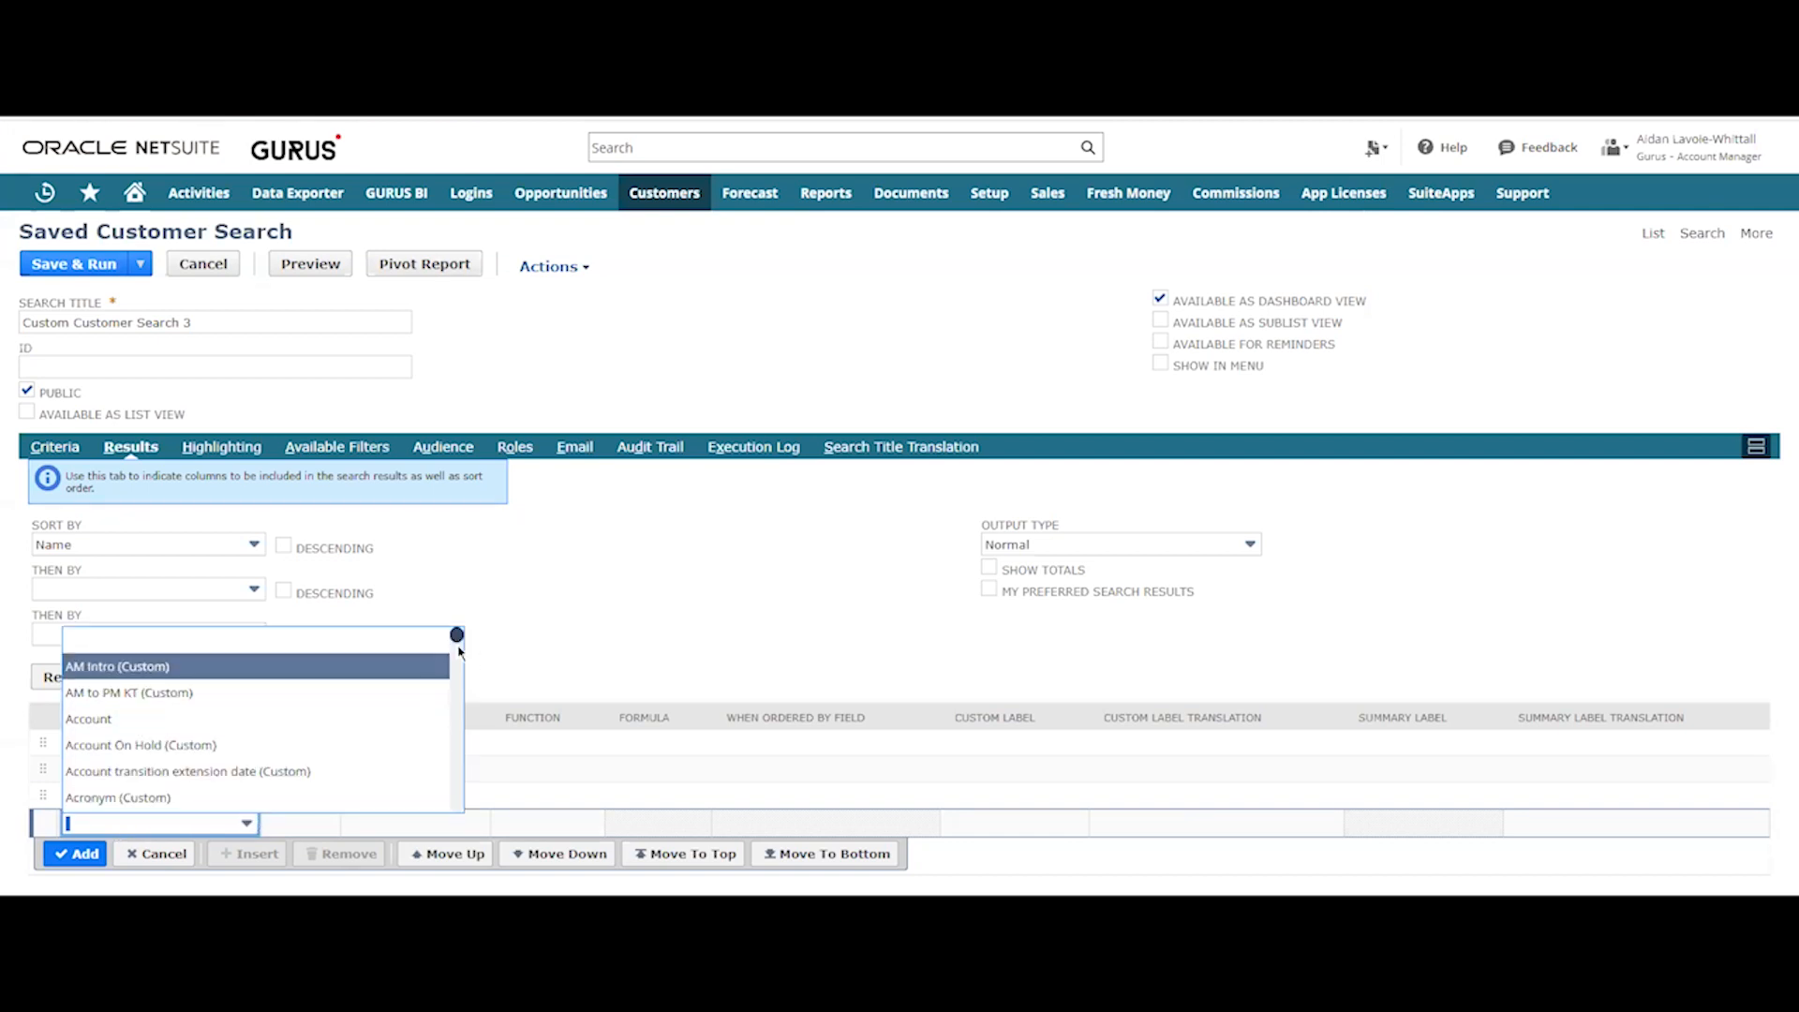
drag(457, 637, 428, 796)
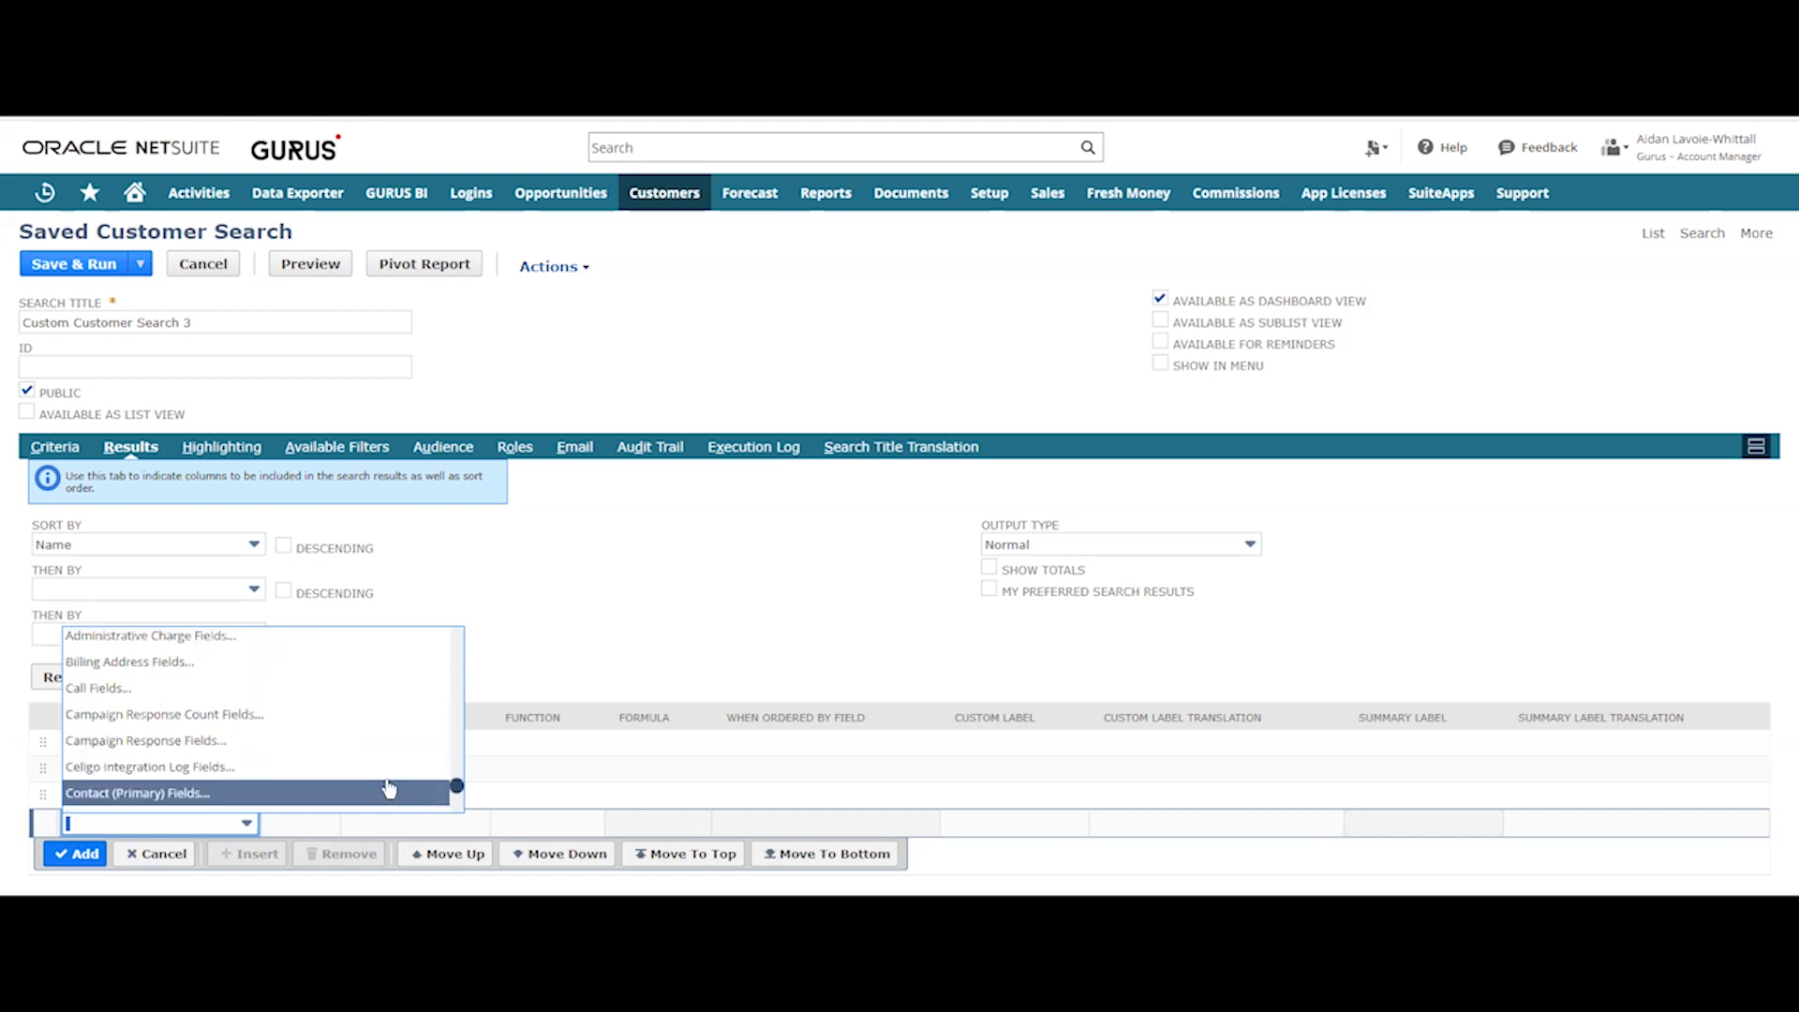
scroll(365, 674, down, 1)
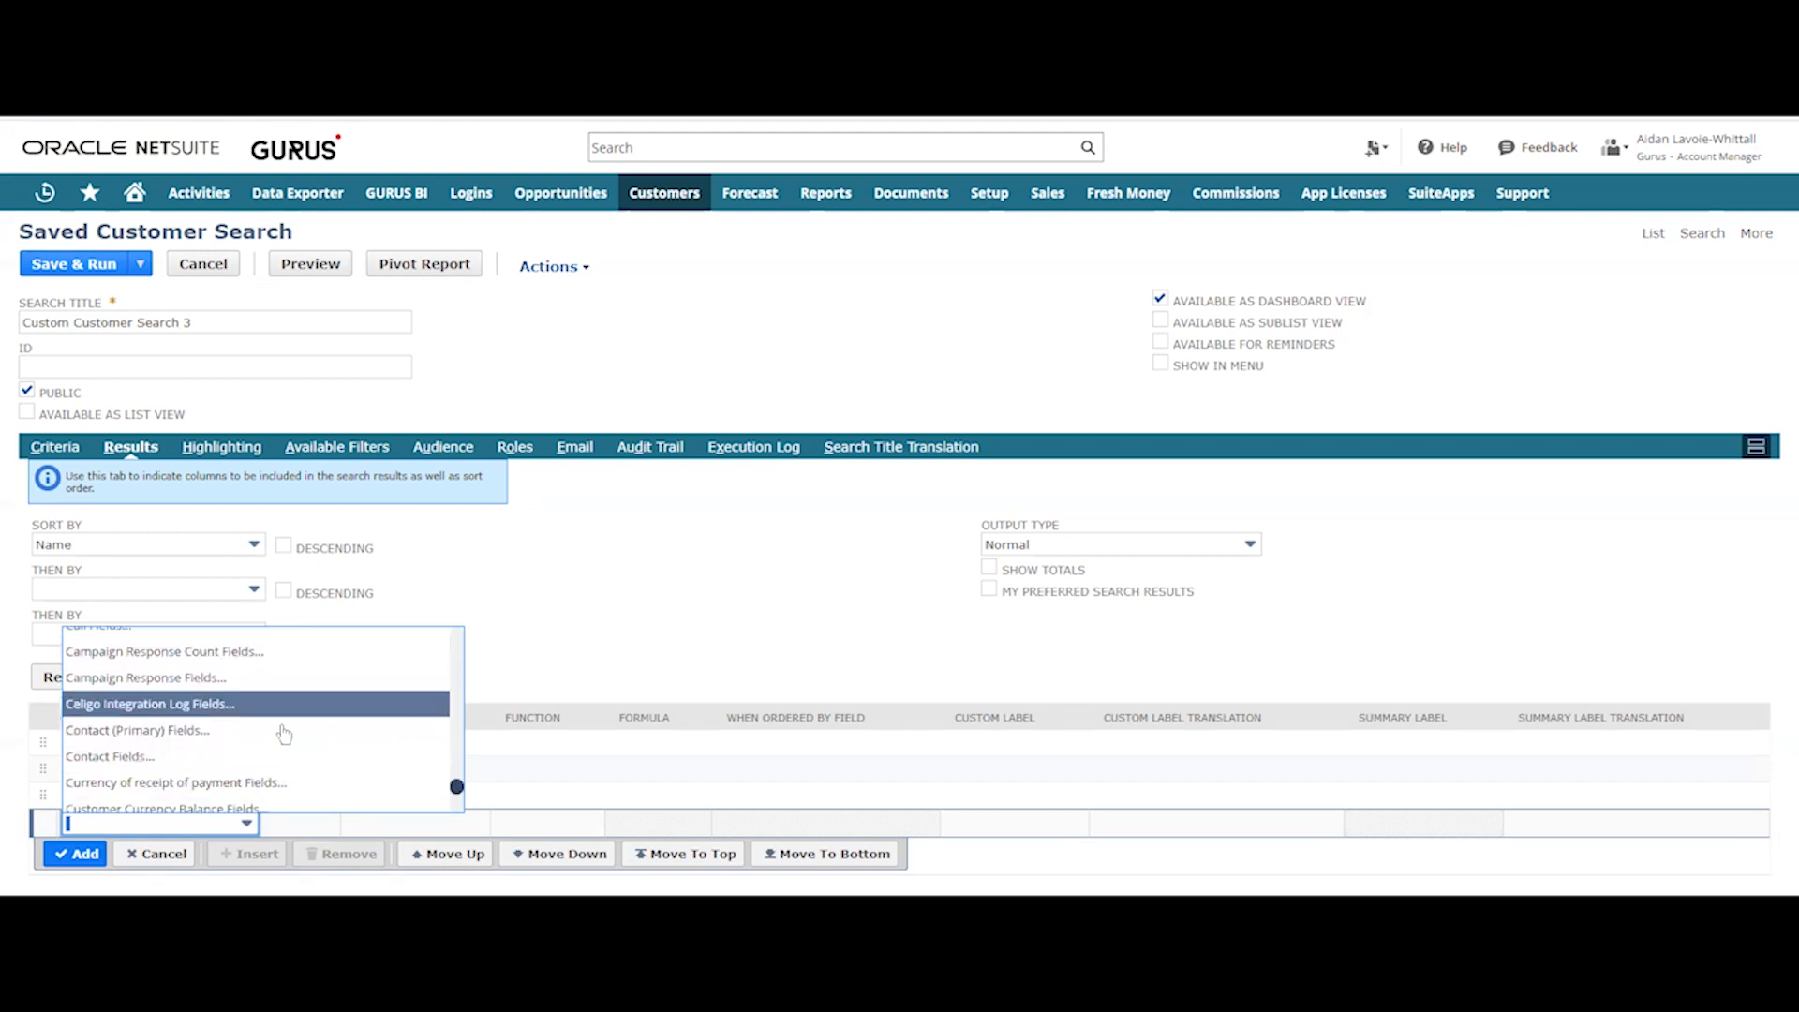
click(210, 761)
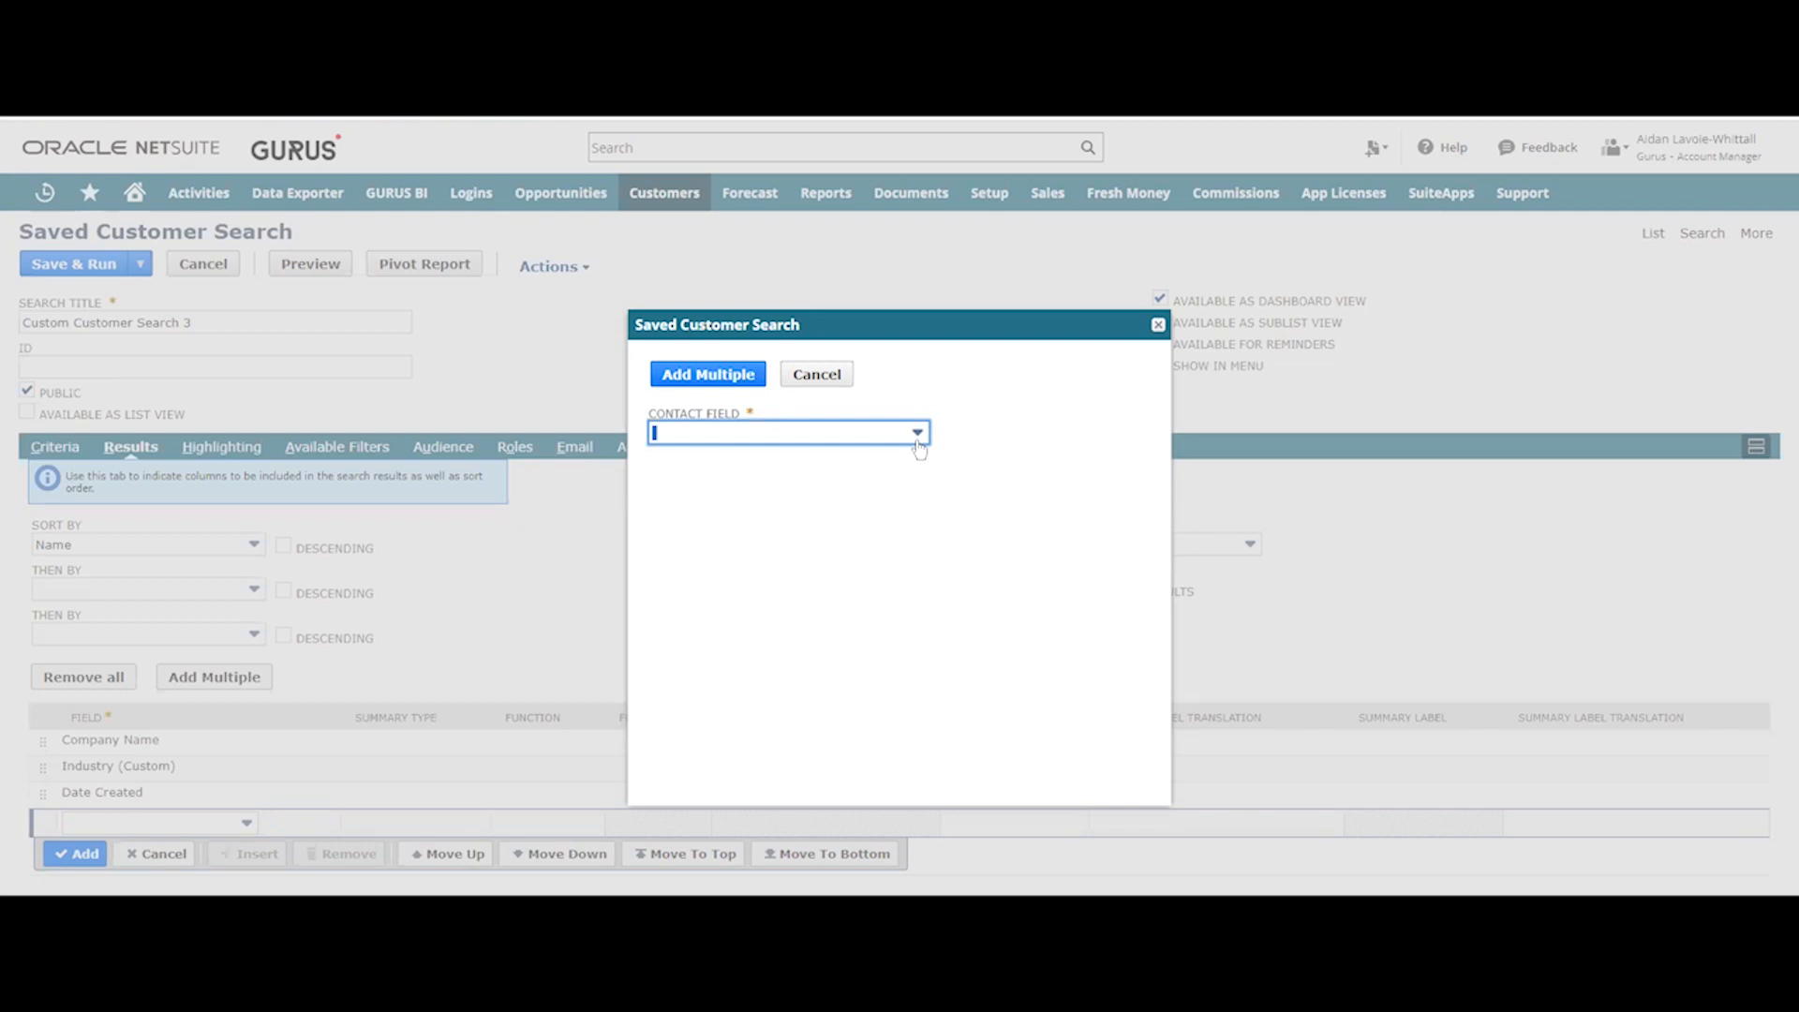
click(917, 433)
drag(939, 469, 941, 508)
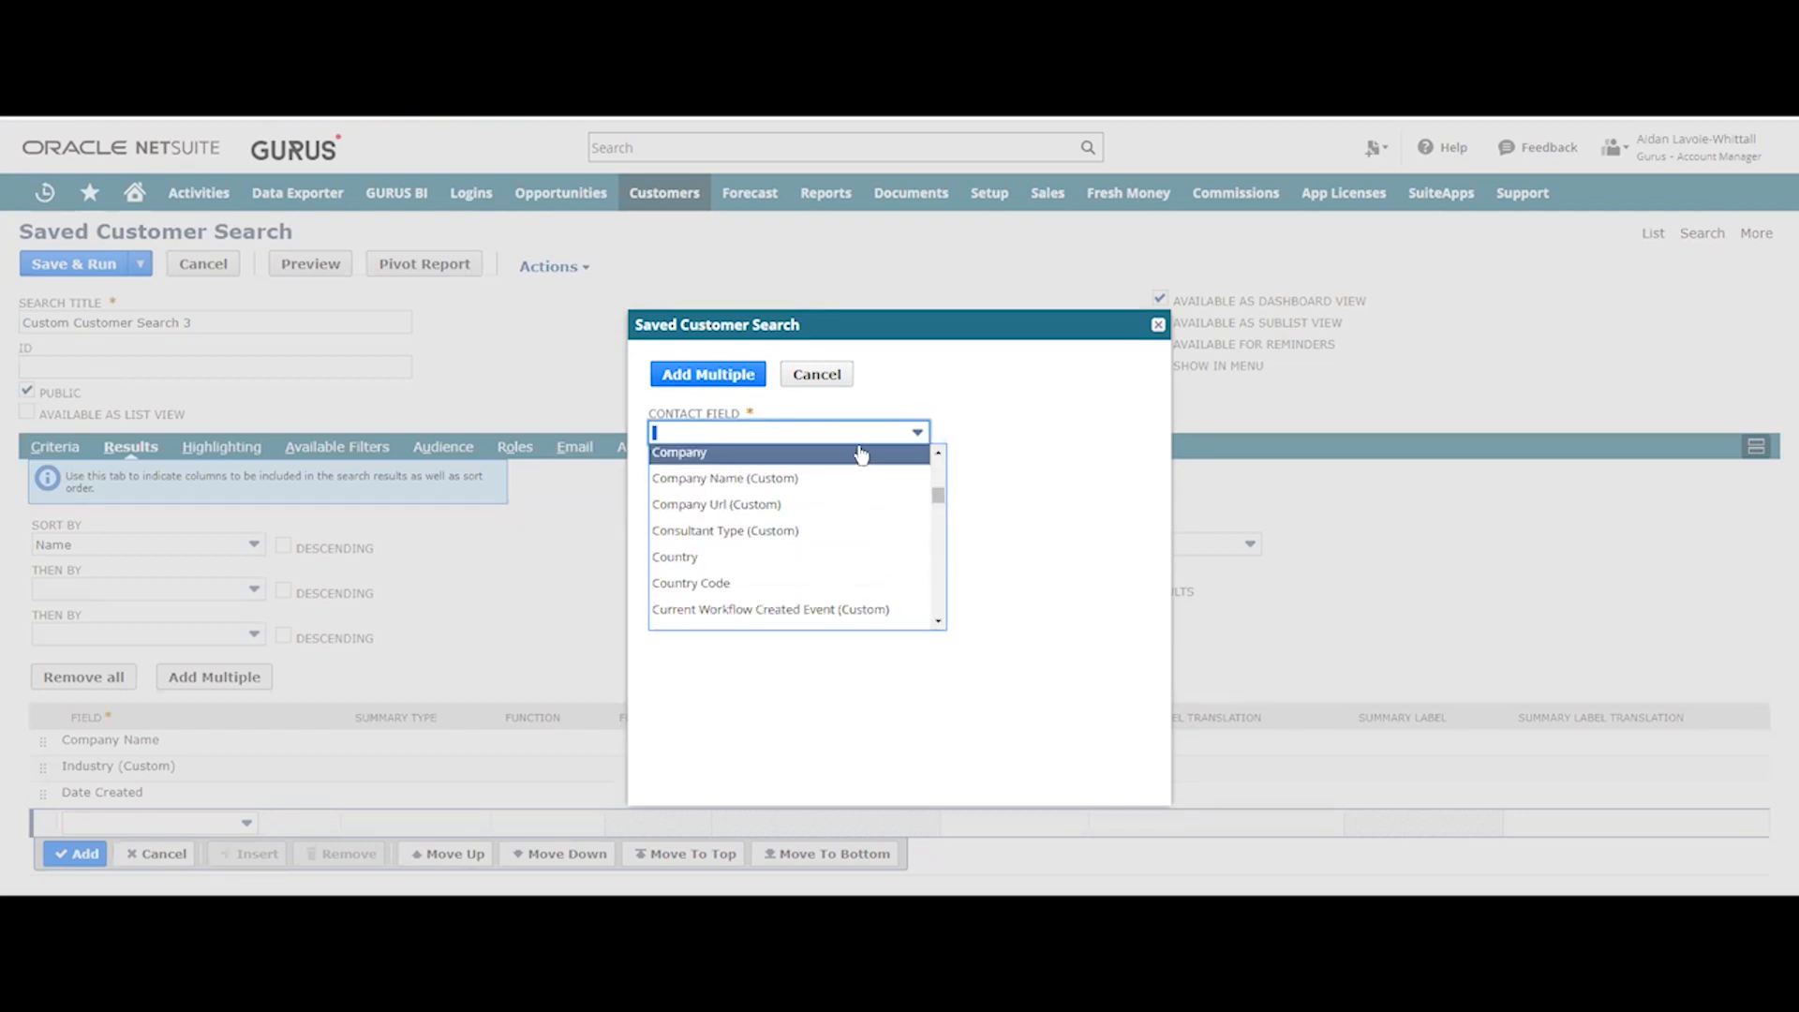
text(Email)
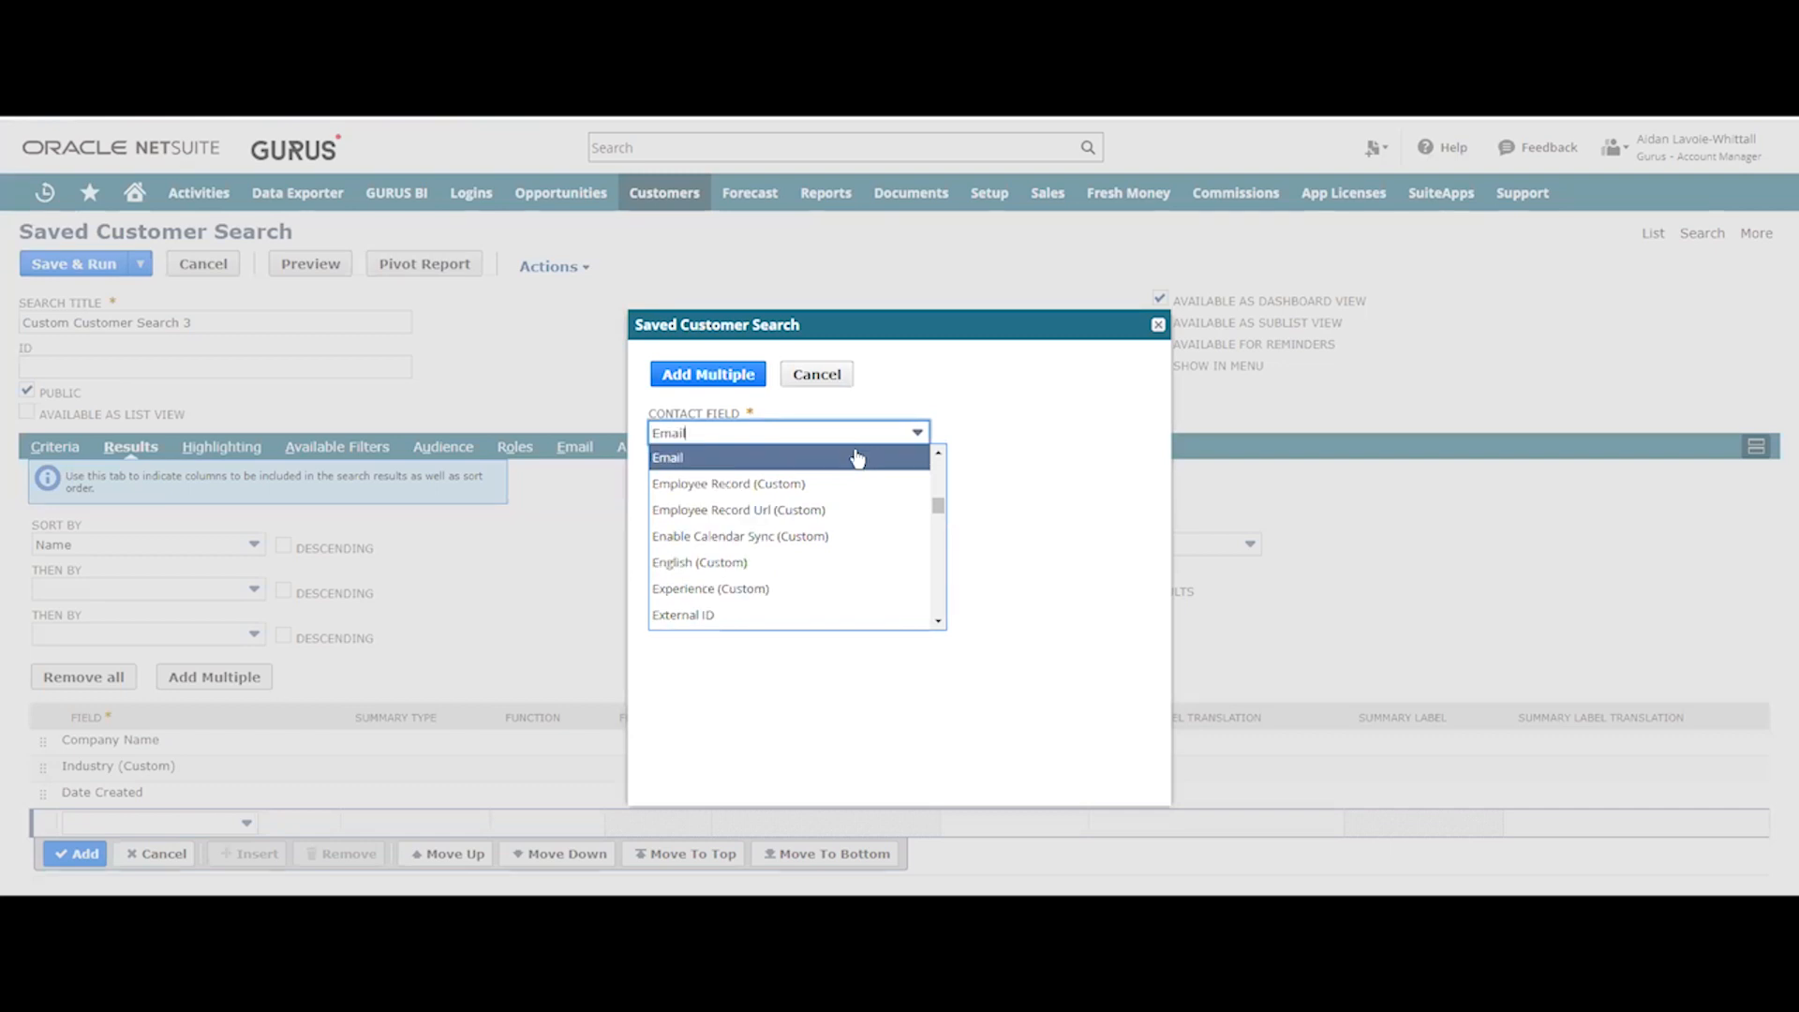
key(Return)
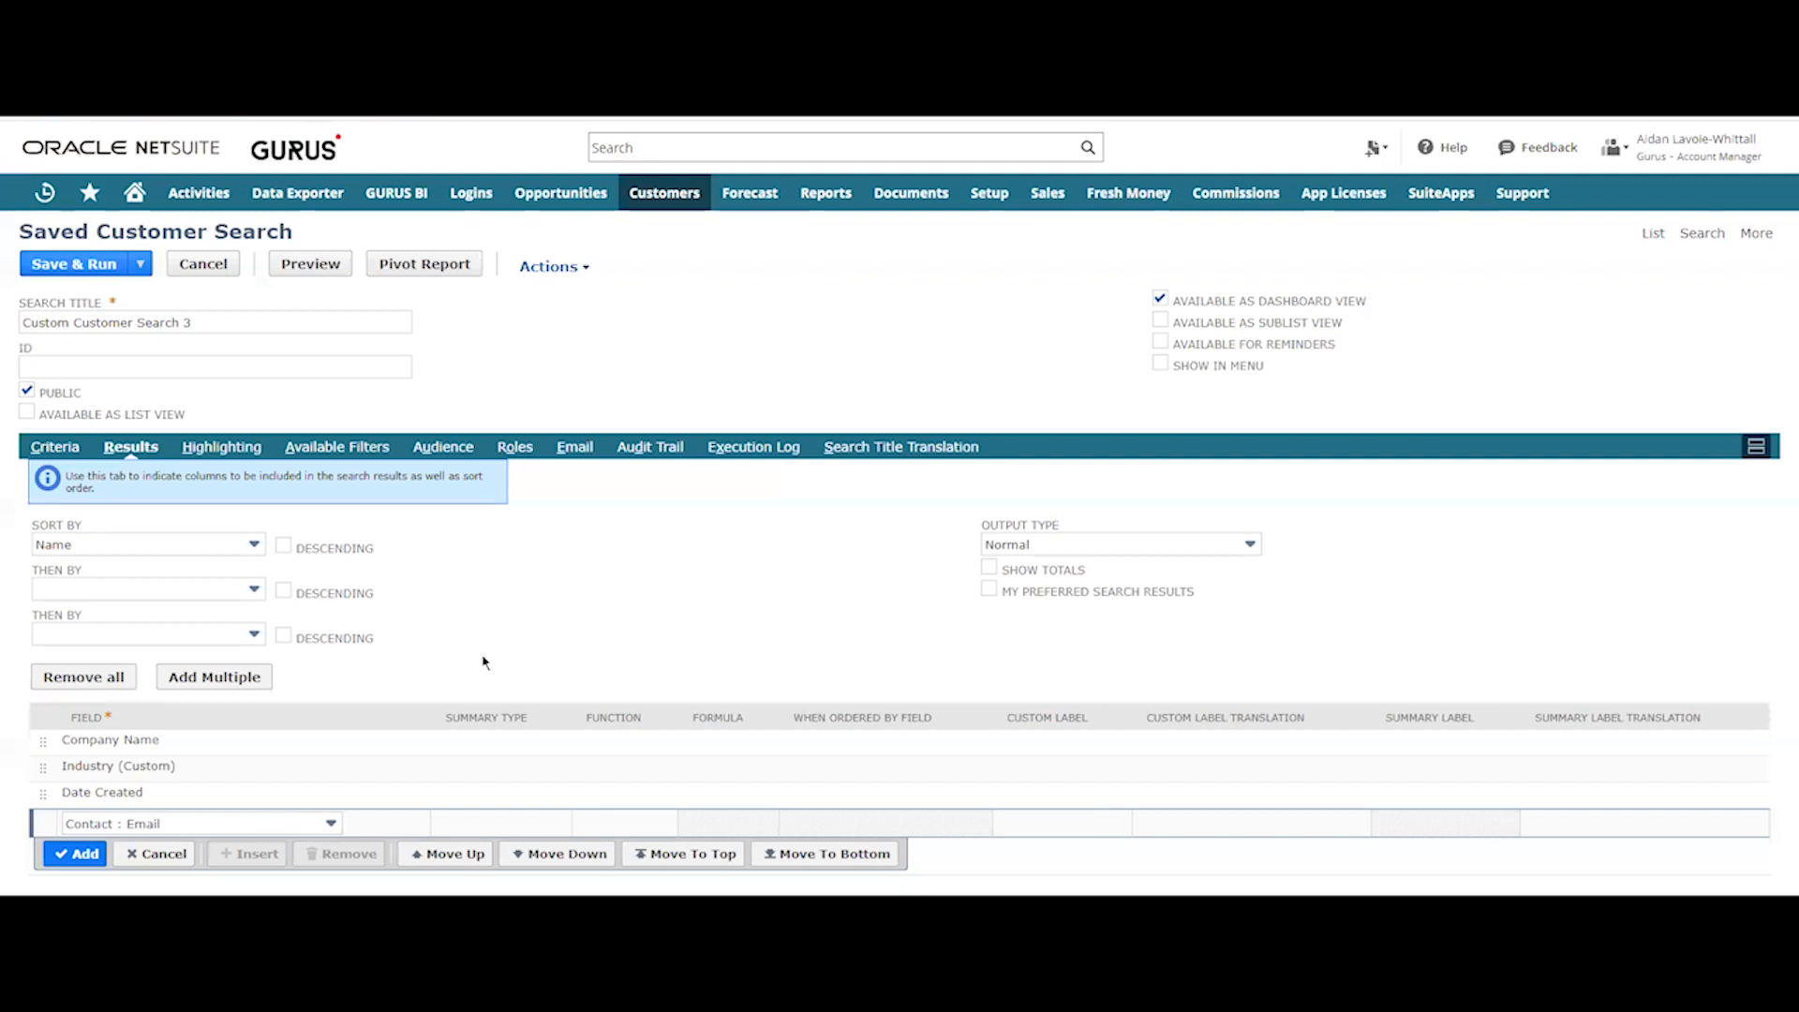
click(75, 852)
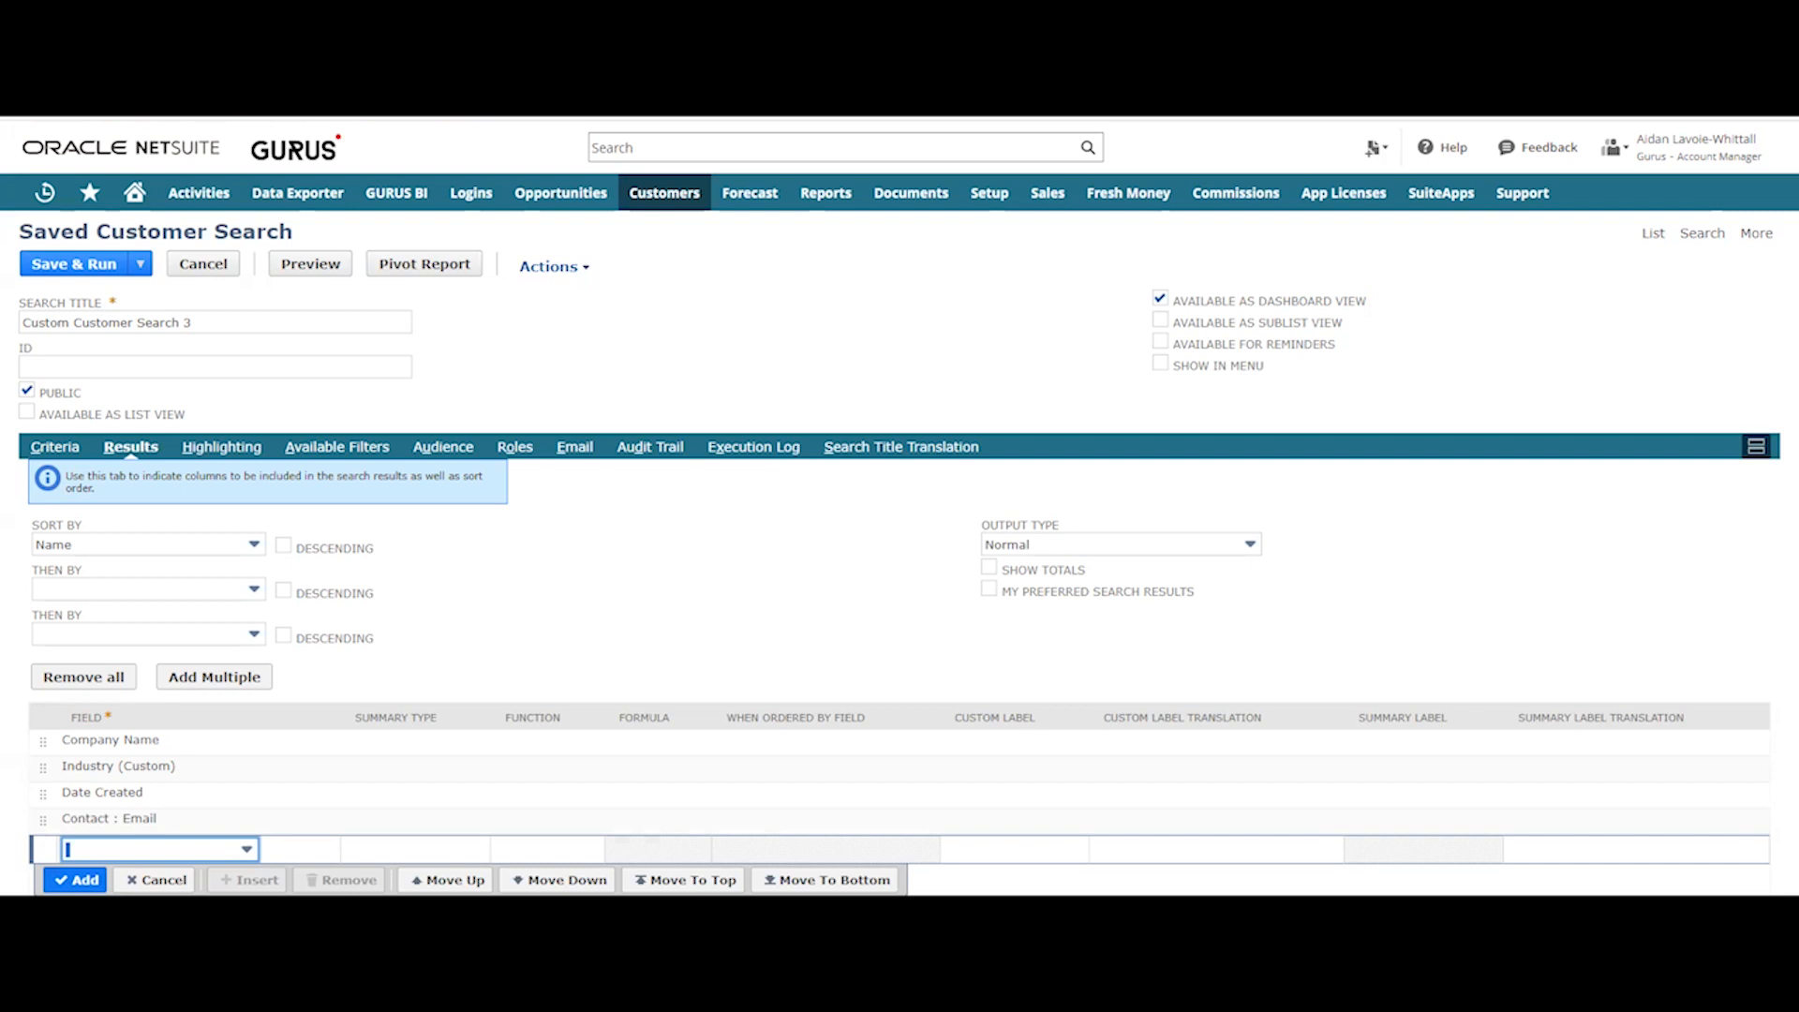
- Preview the customer search results, then return to the search criteria
click(319, 270)
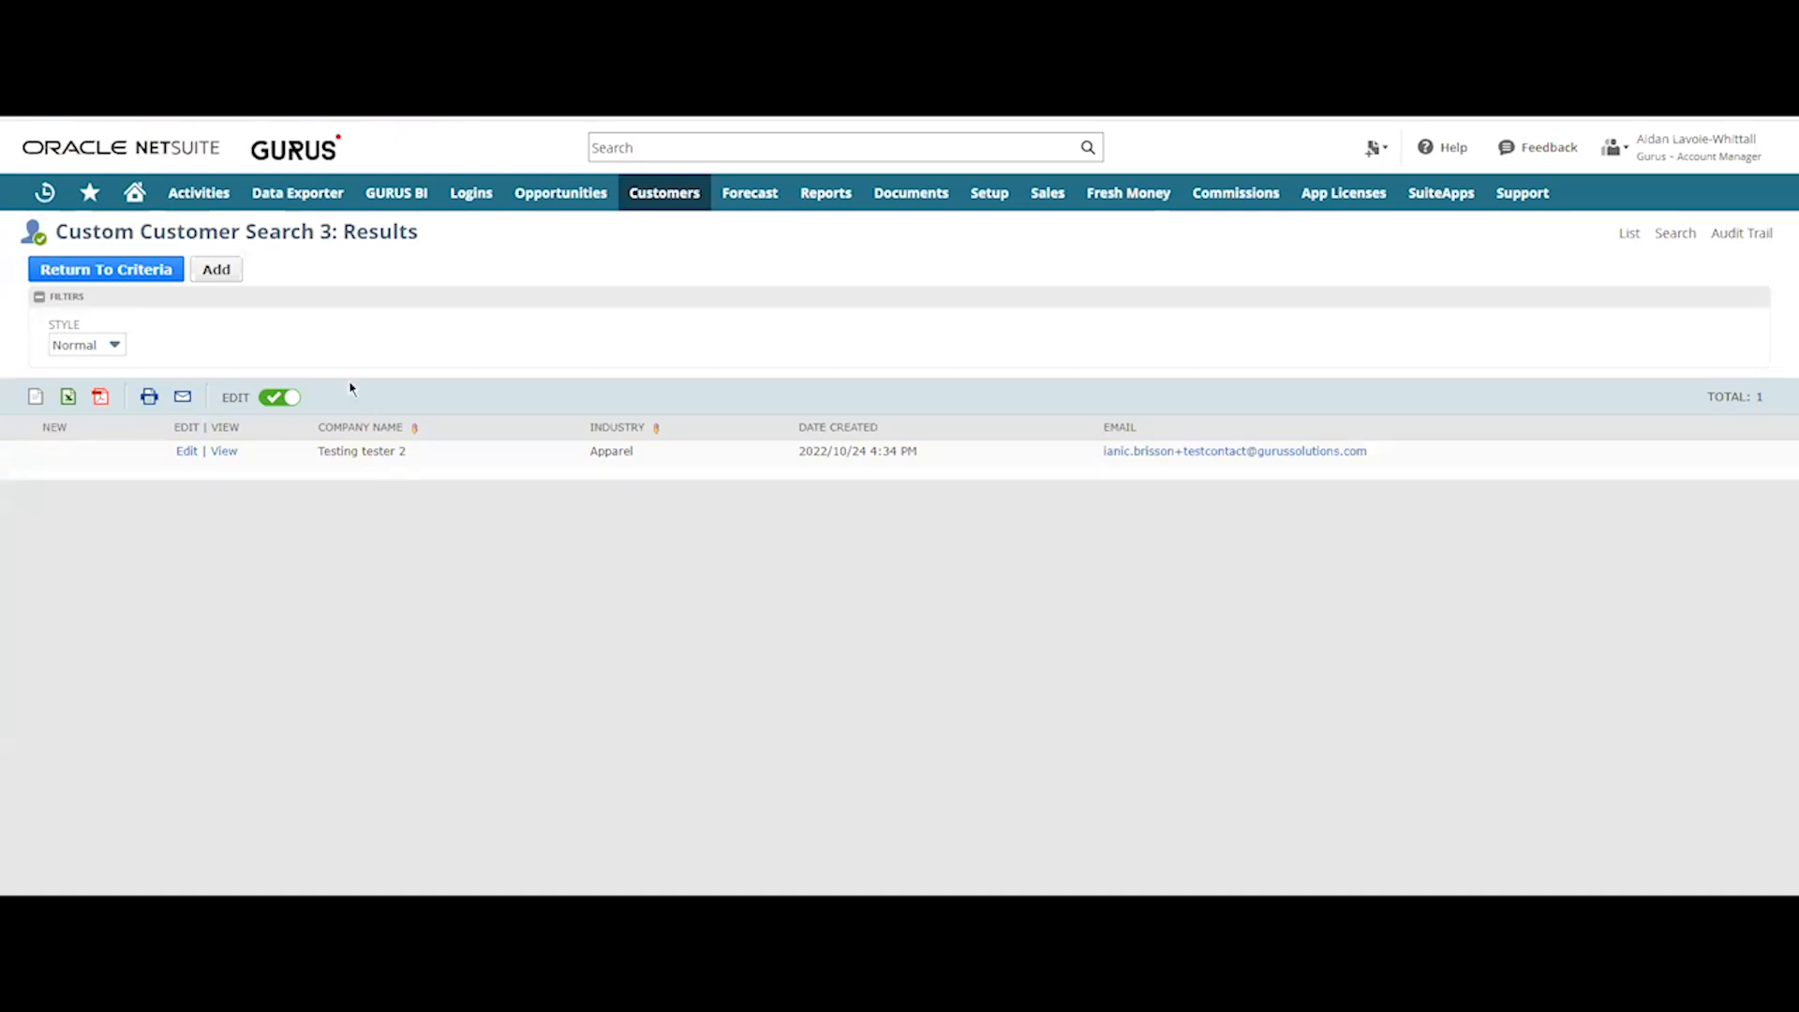
click(135, 271)
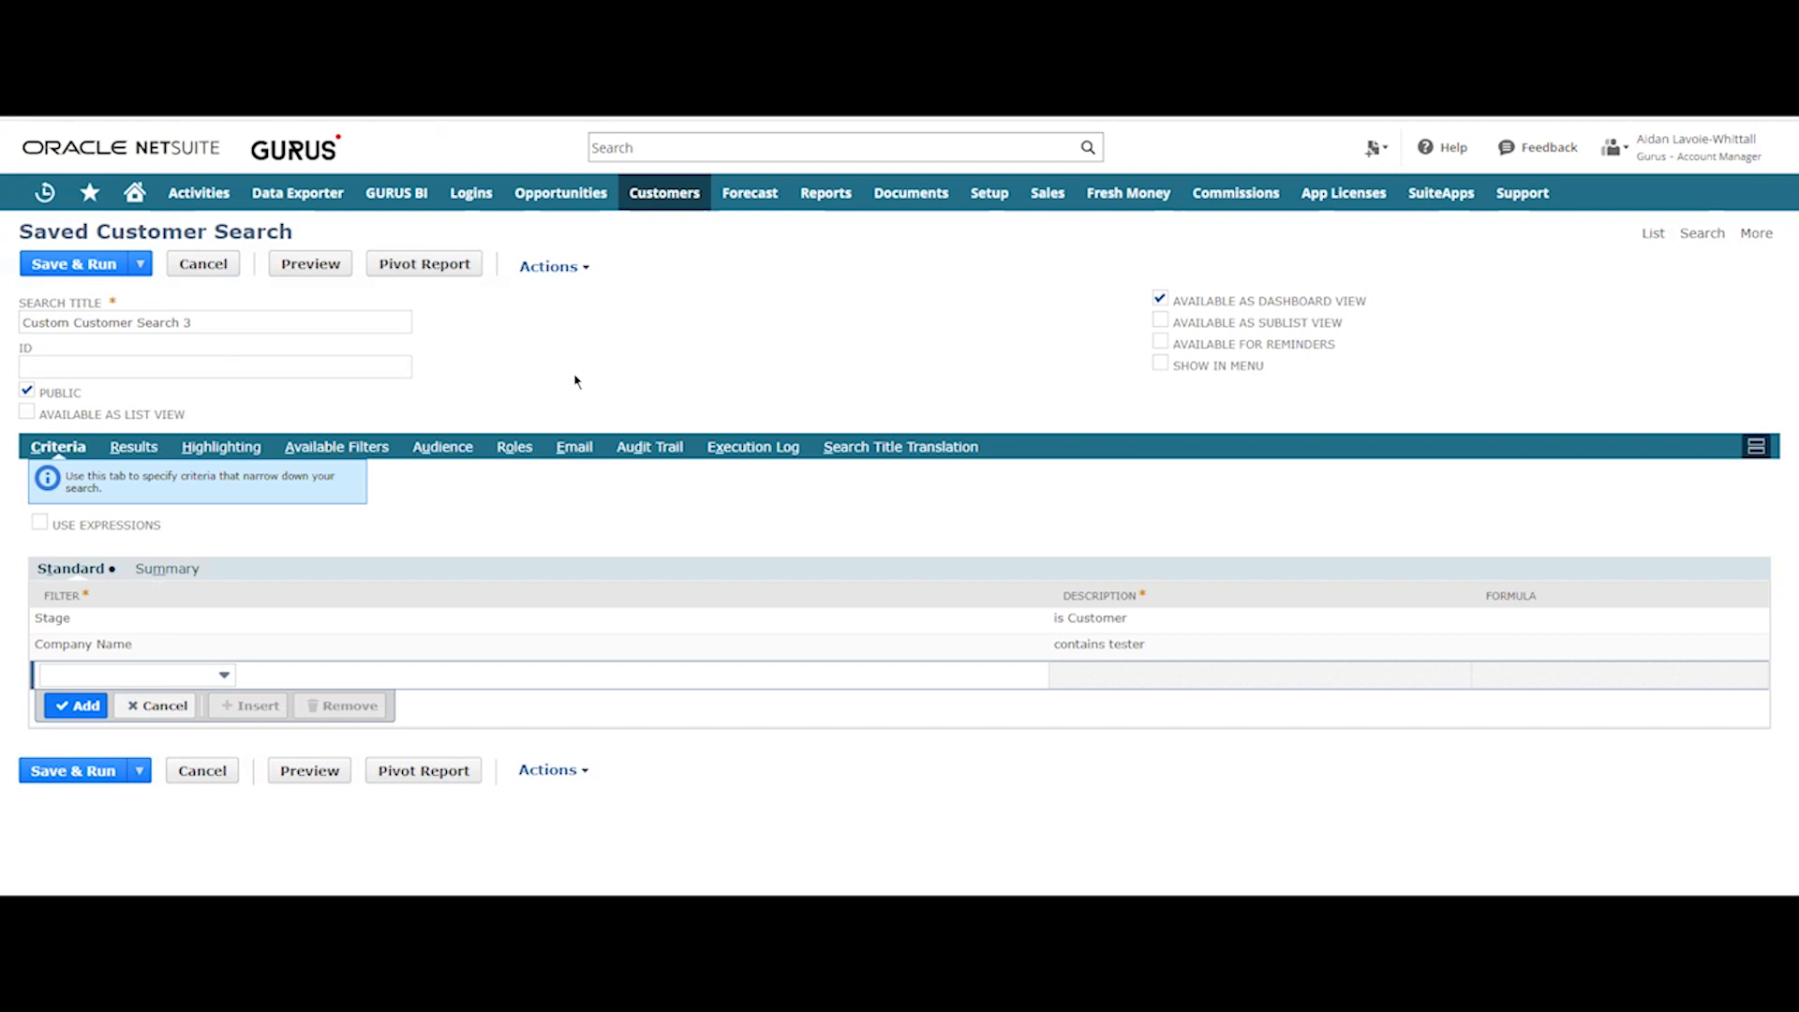
- Title the search "tester saved search", leave its ID blank, and save and run it
triple_click(207, 324)
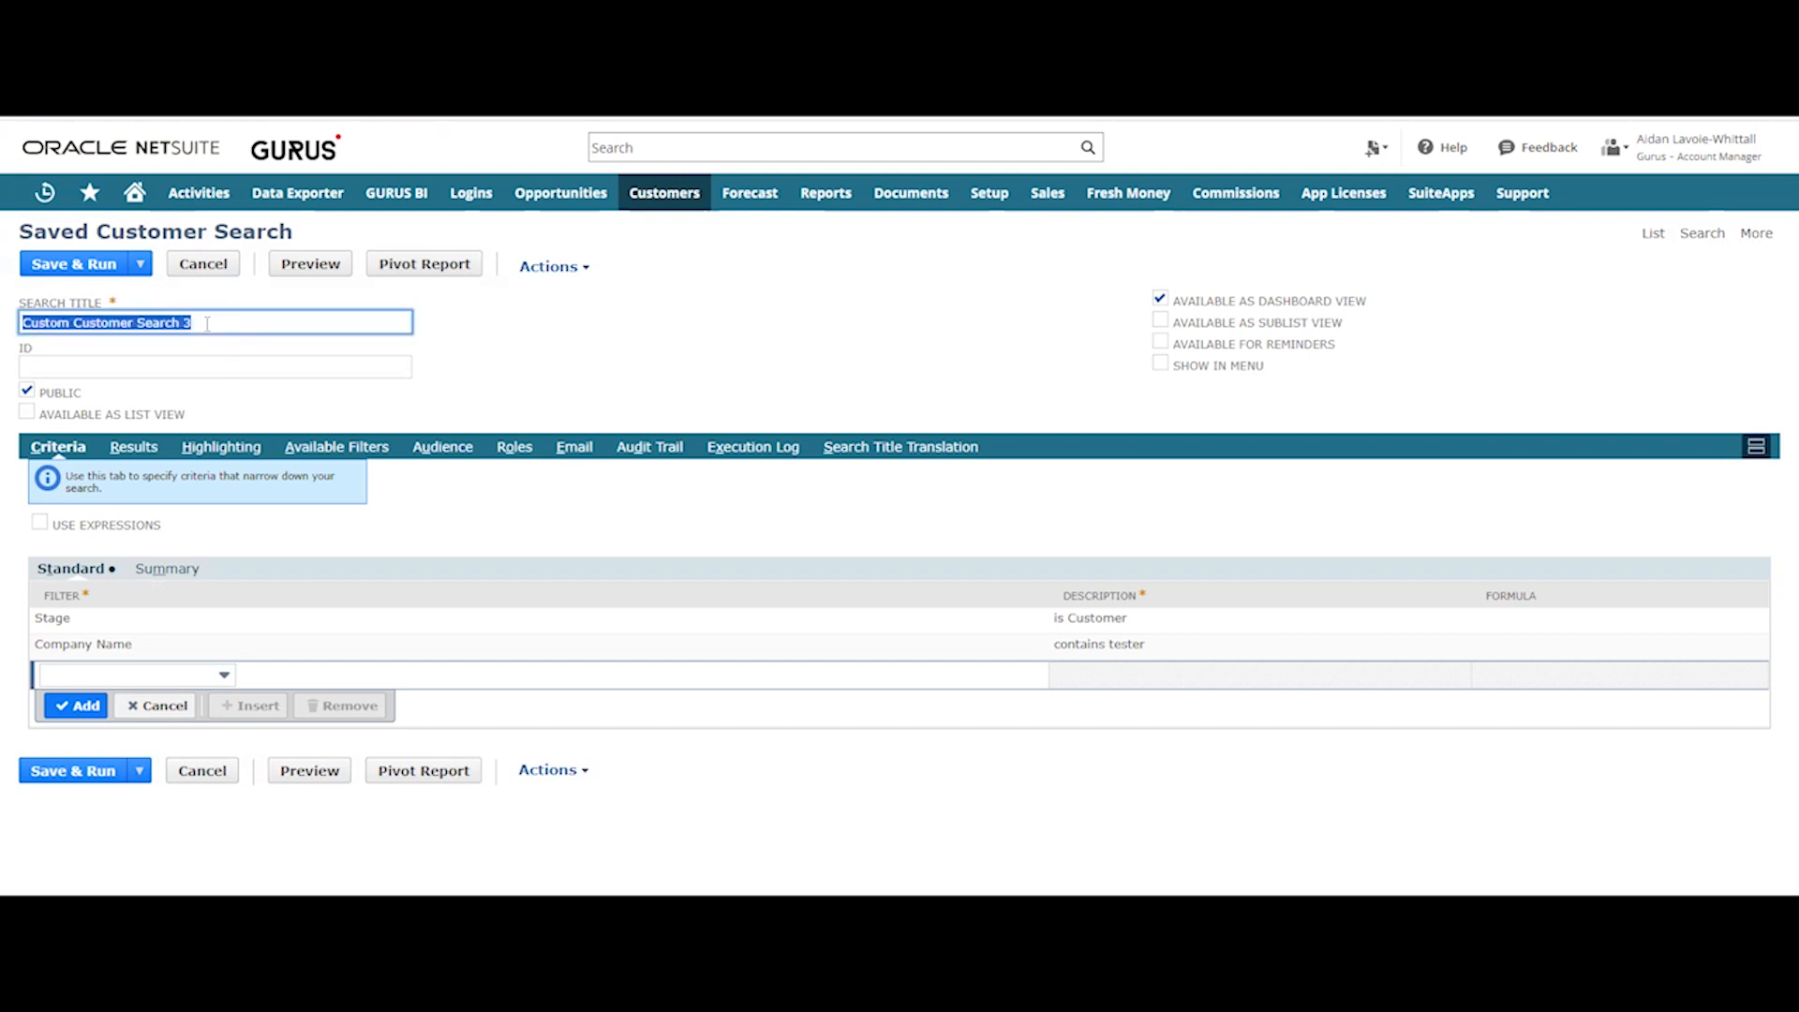
text(tester sa)
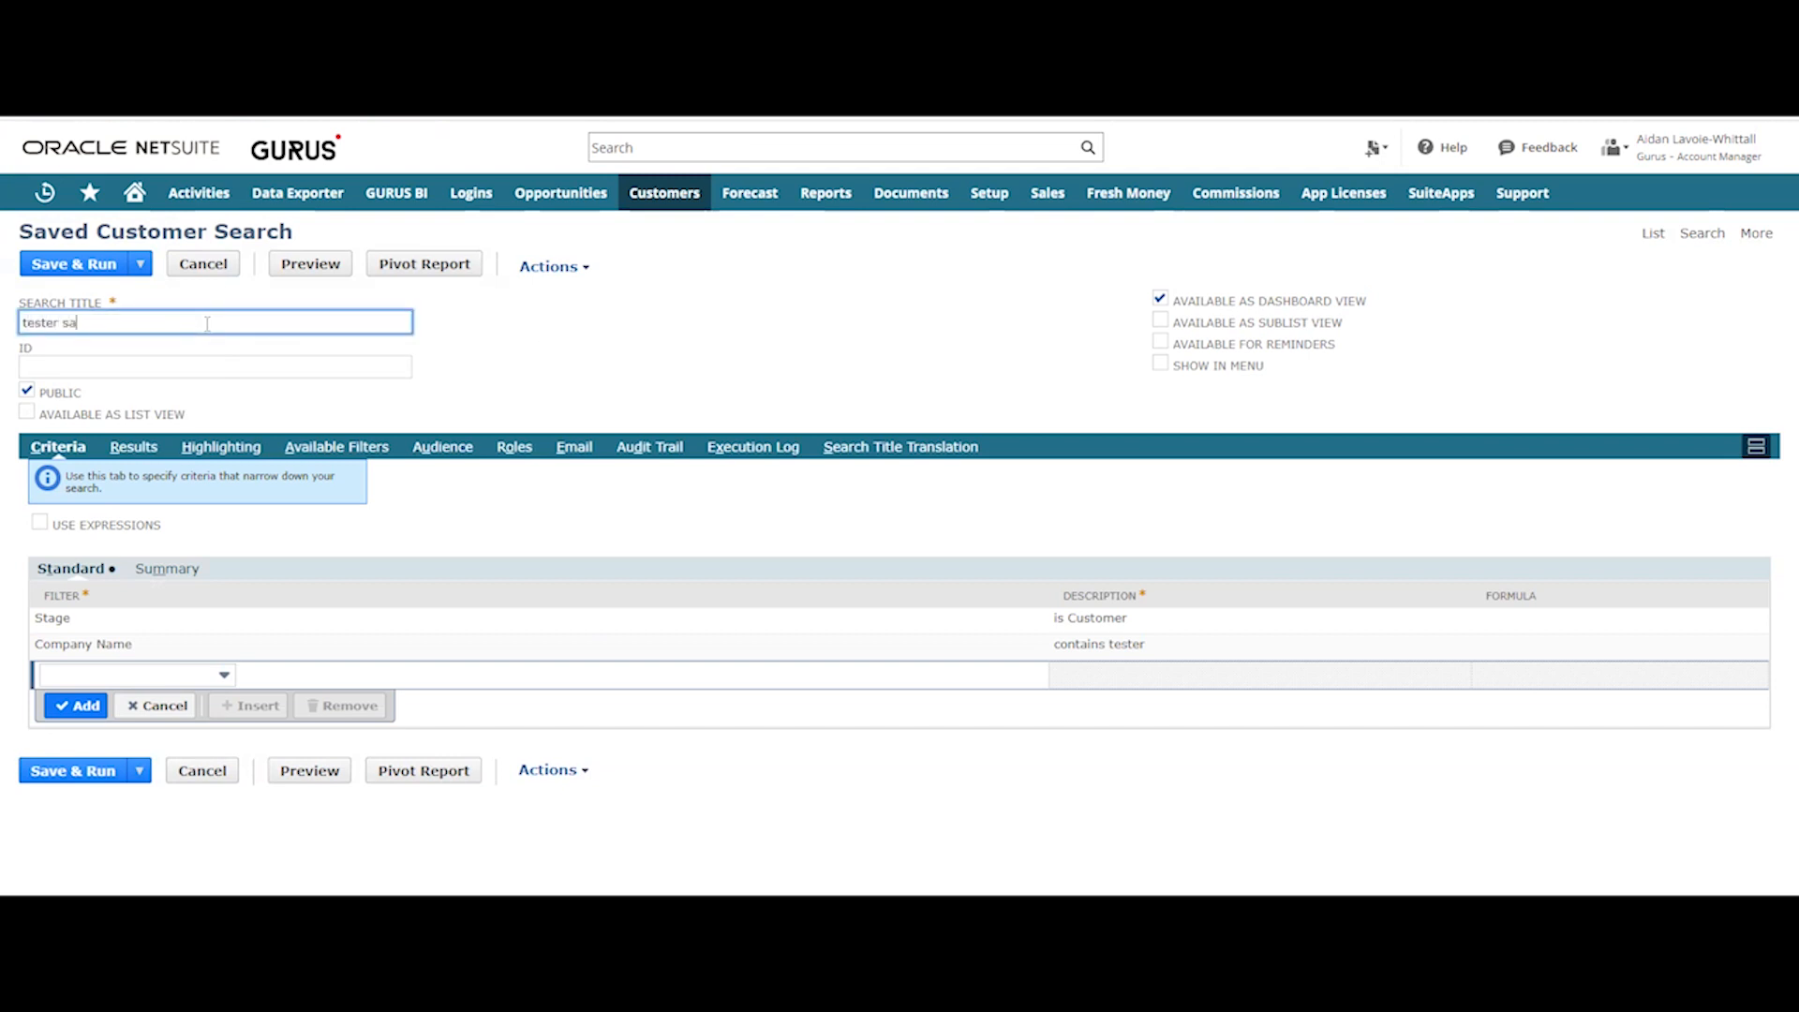
text(ved search)
double_click(613, 390)
click(405, 367)
click(644, 359)
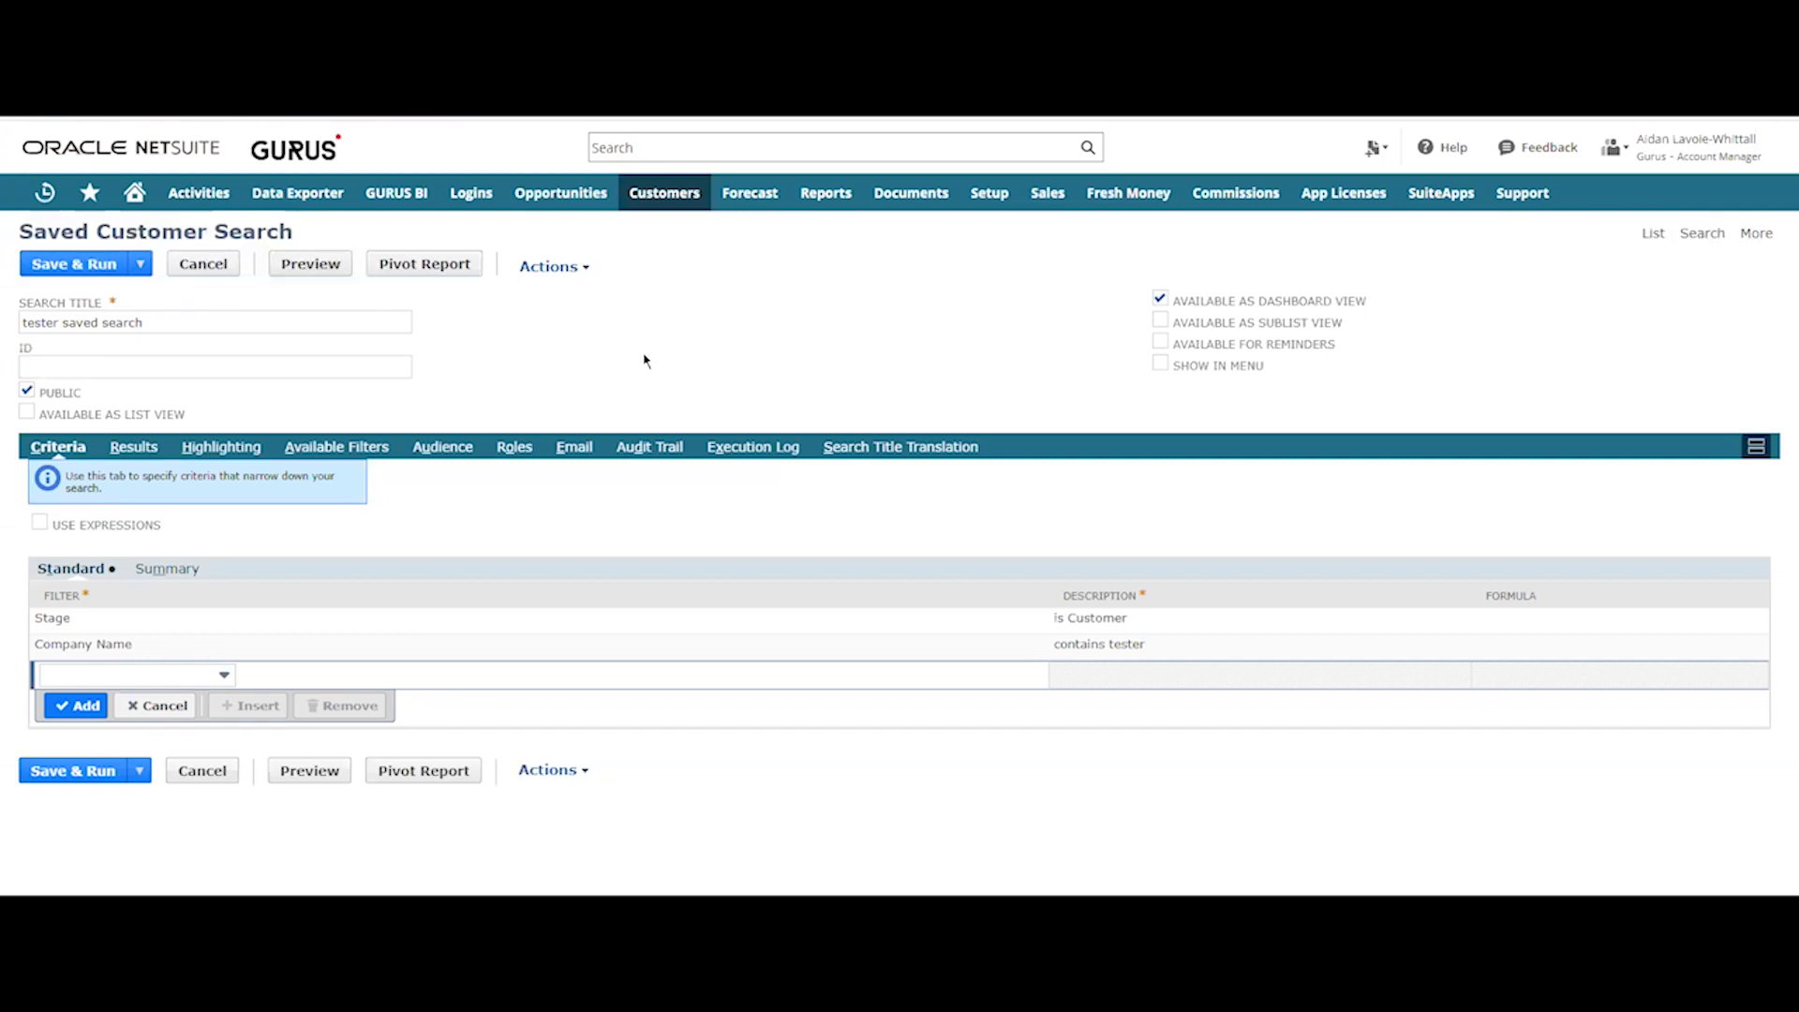
click(112, 270)
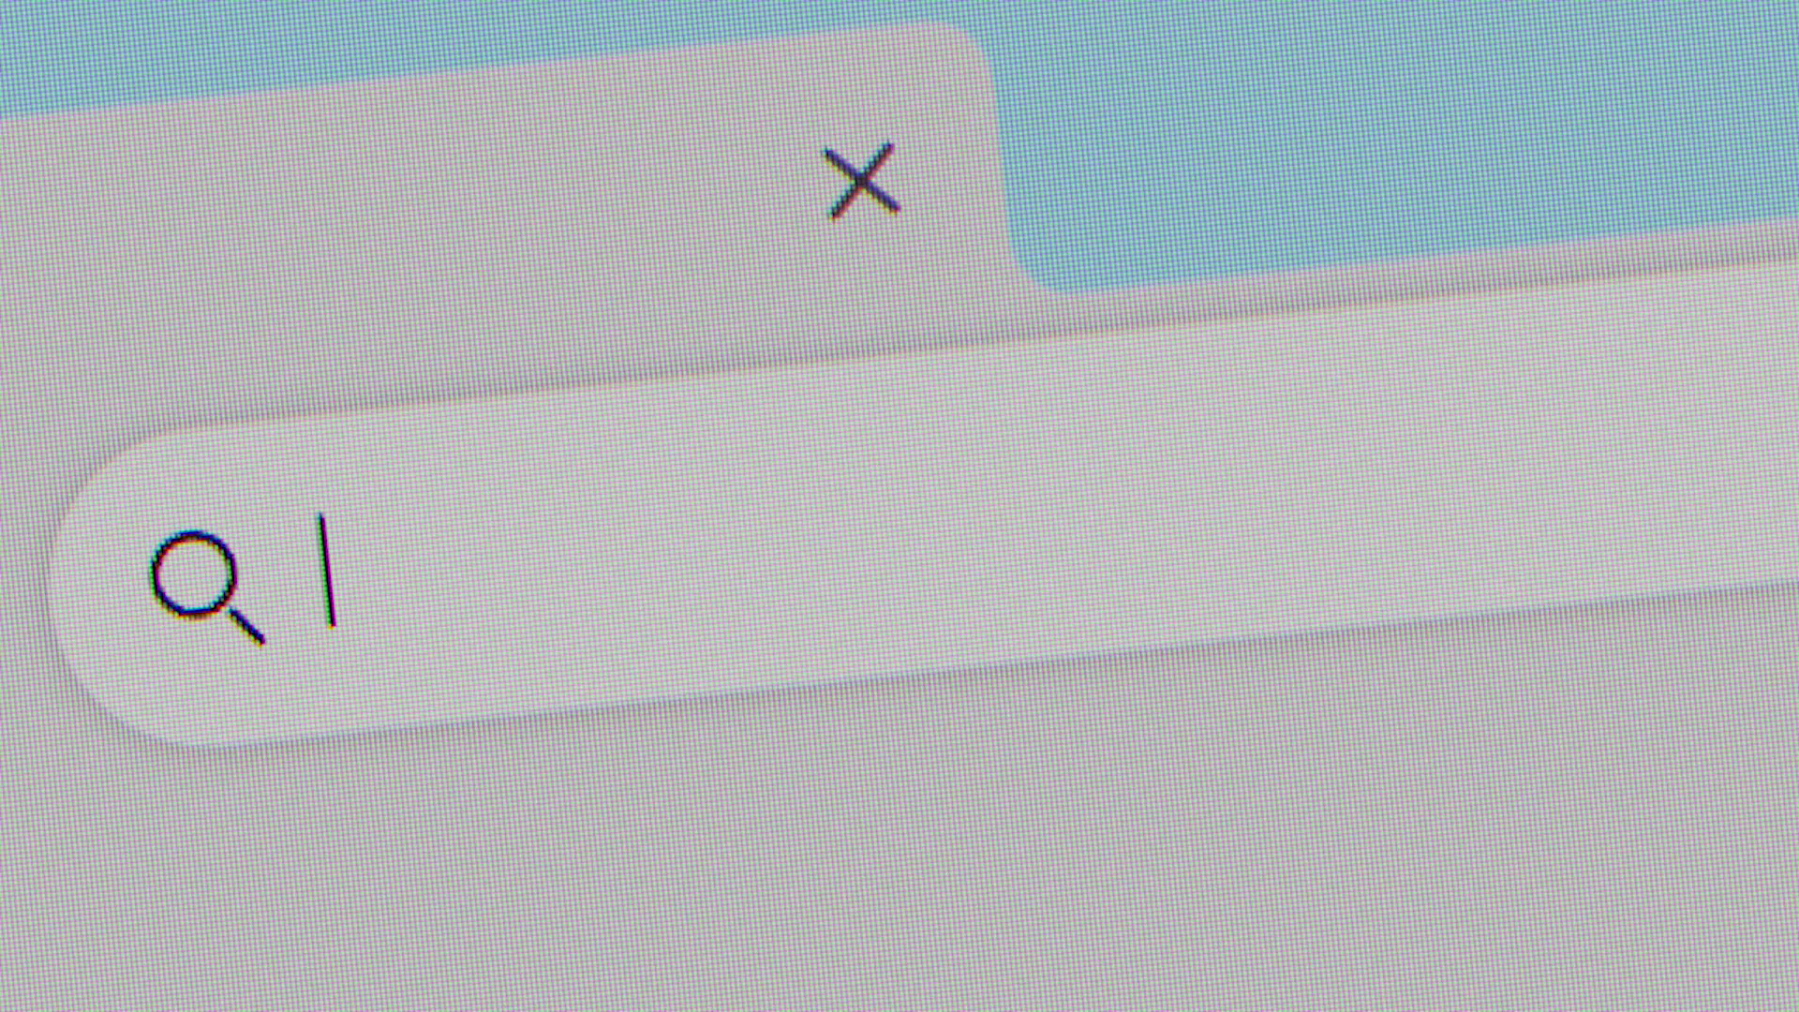
text(Got more NetSu)
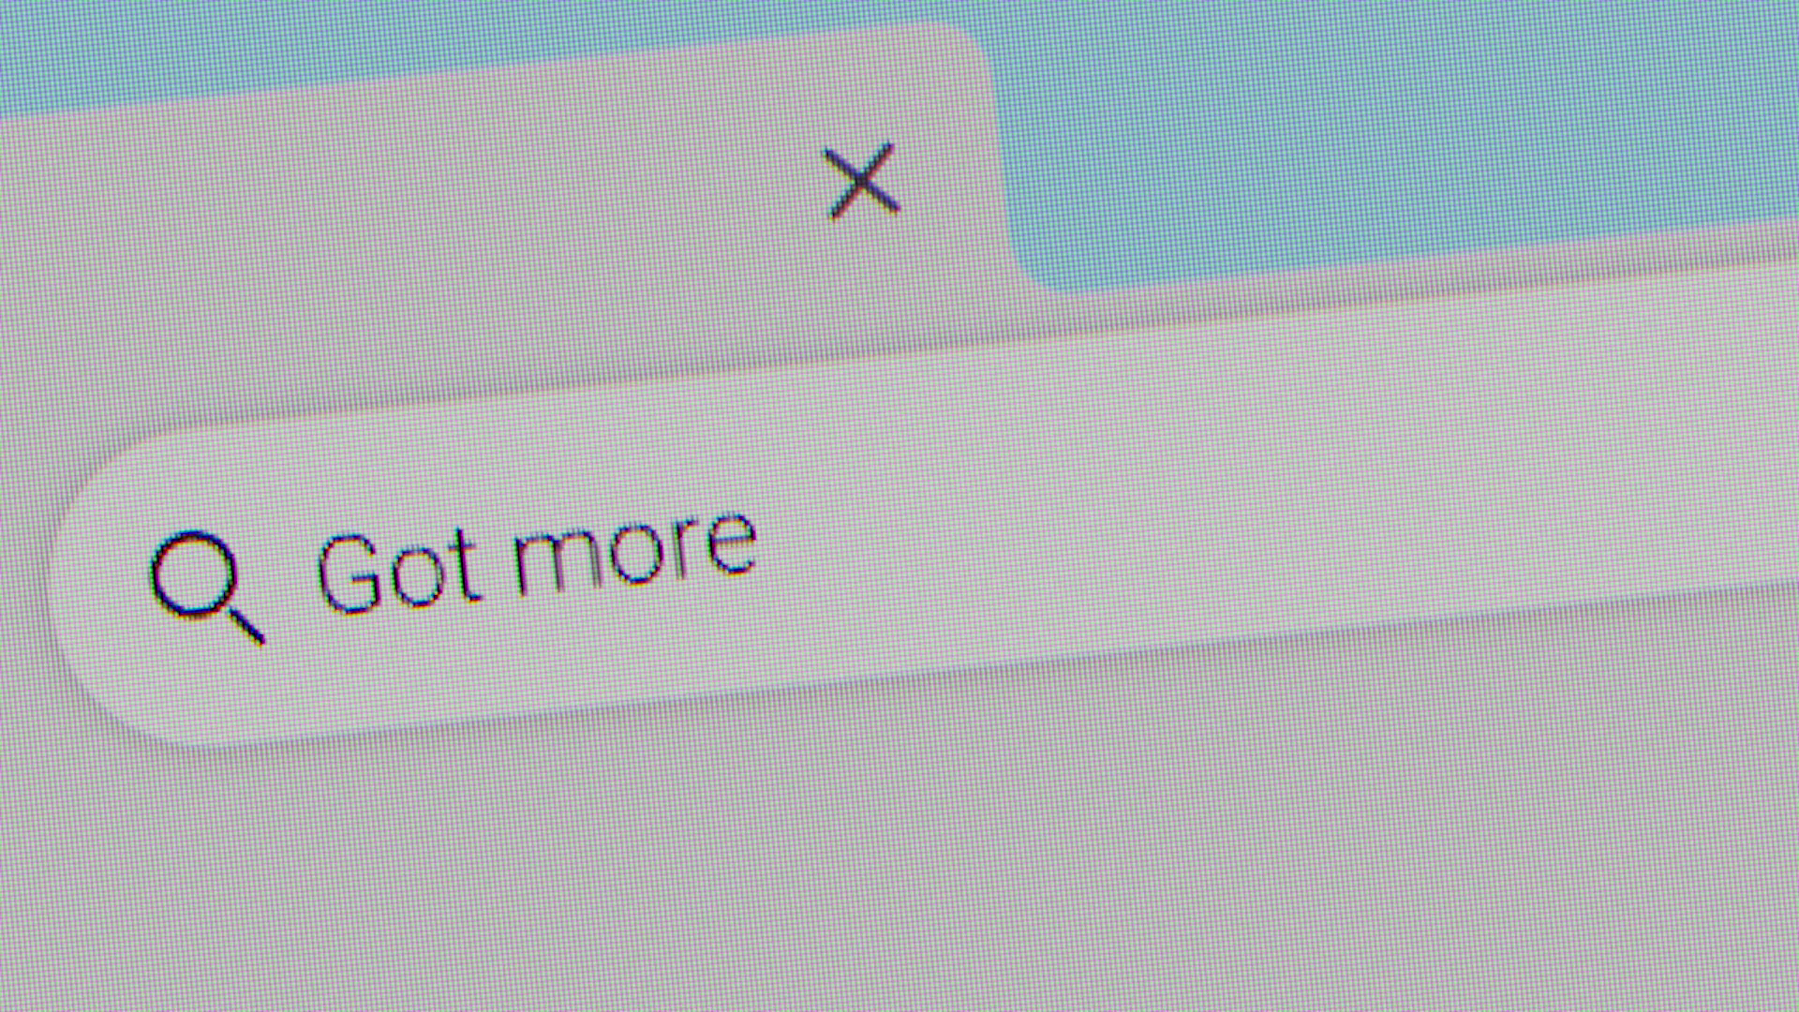
text(ite questions?)
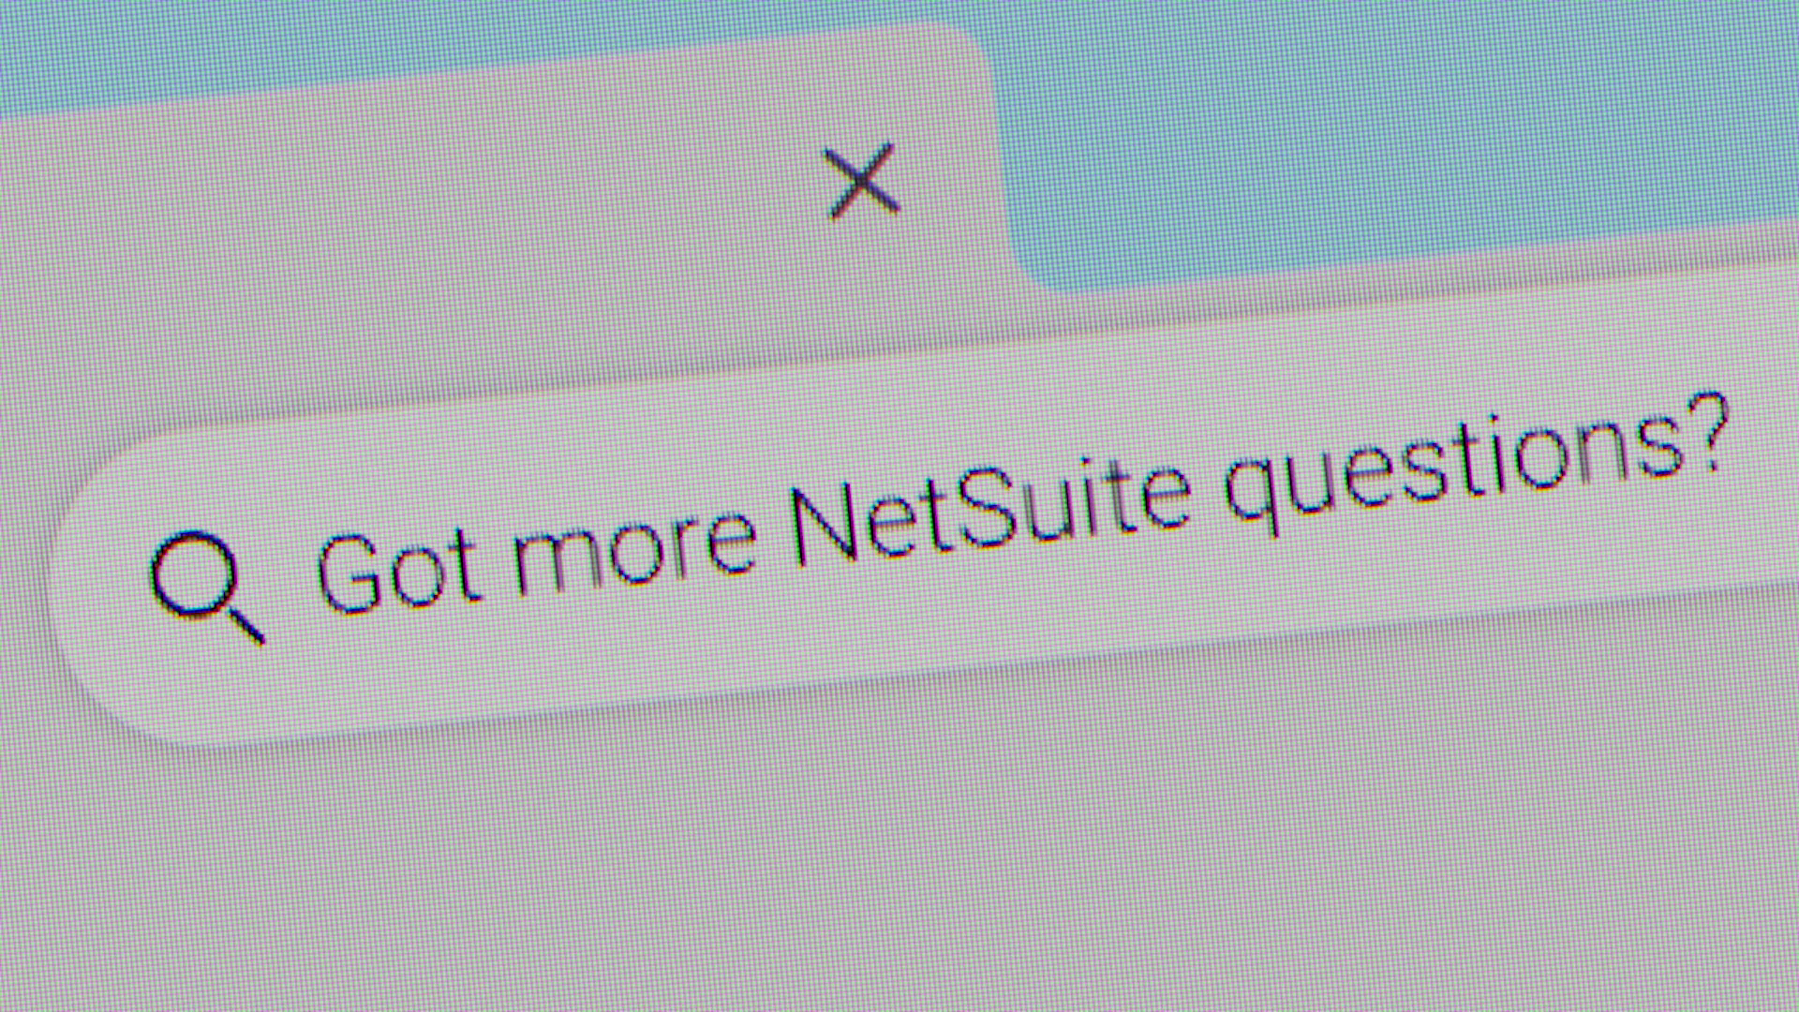